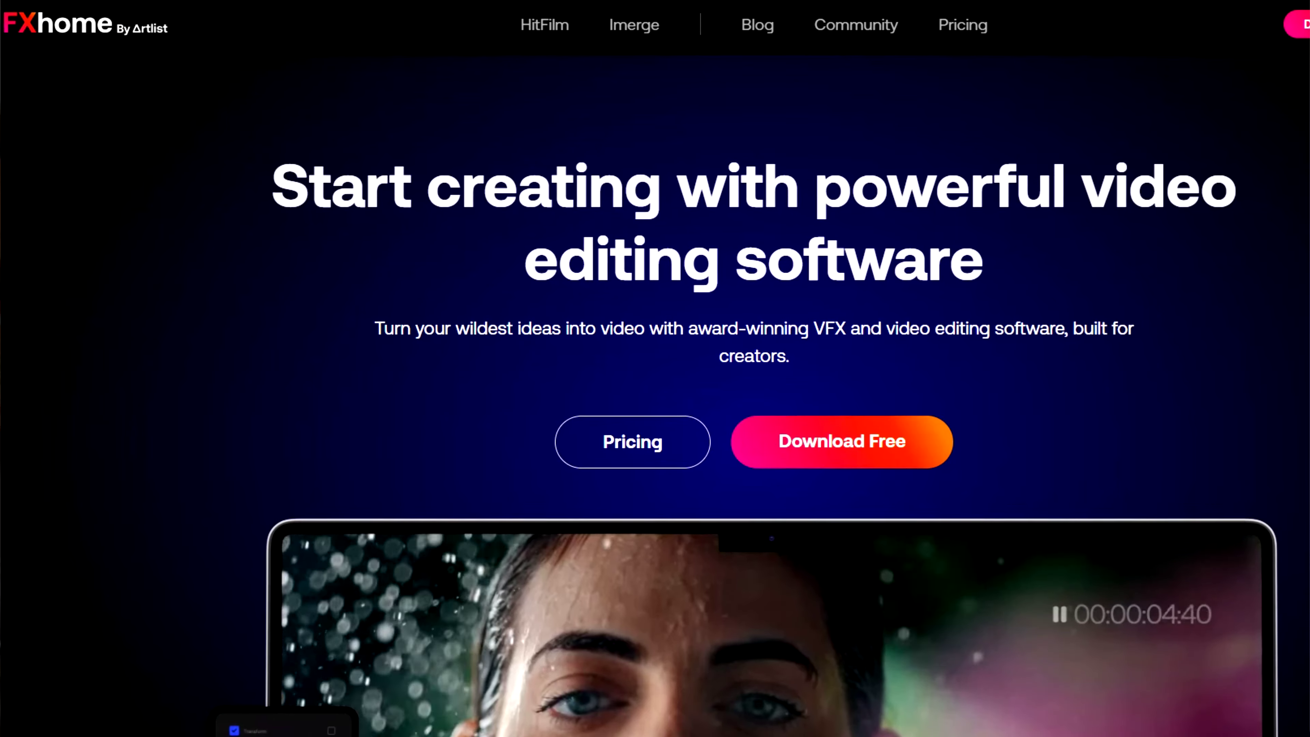
- Scroll the FXhome homepage down past the hero promo video toward the HitFilm section
scroll(655, 369, down, 5)
scroll(655, 369, down, 5)
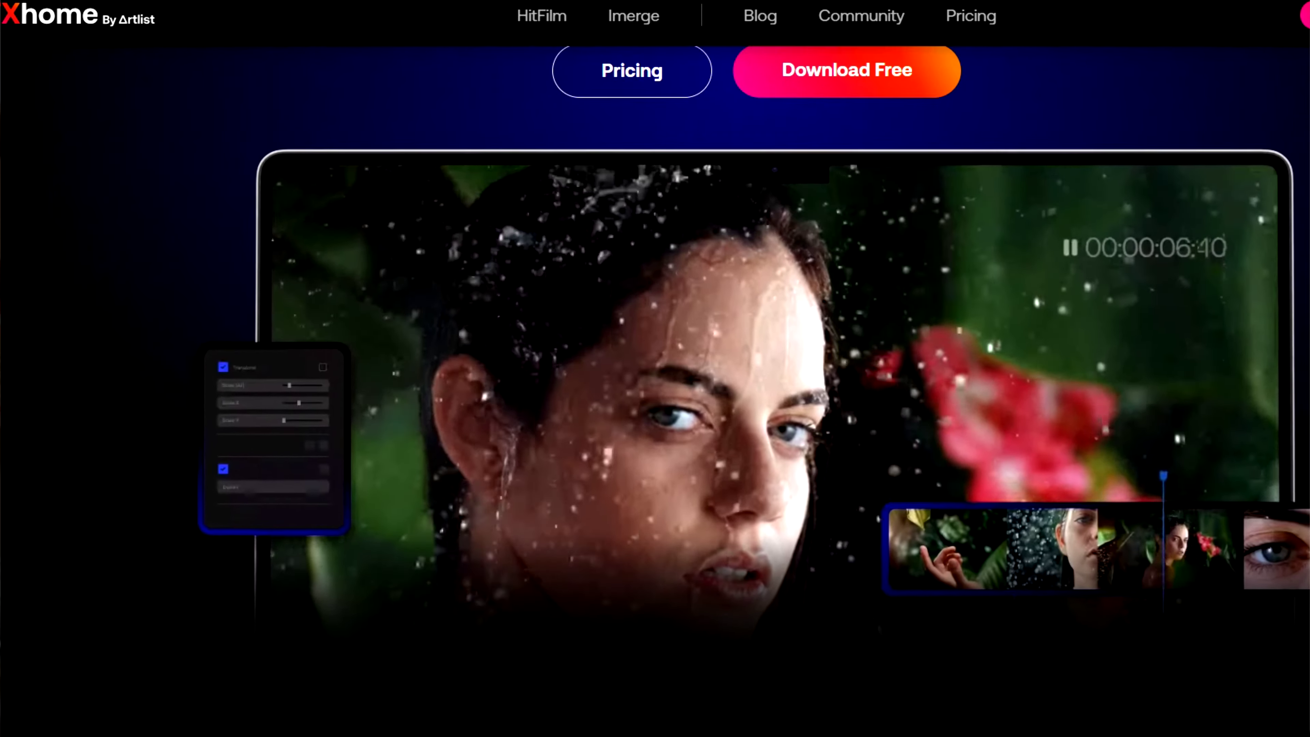
scroll(655, 369, down, 2)
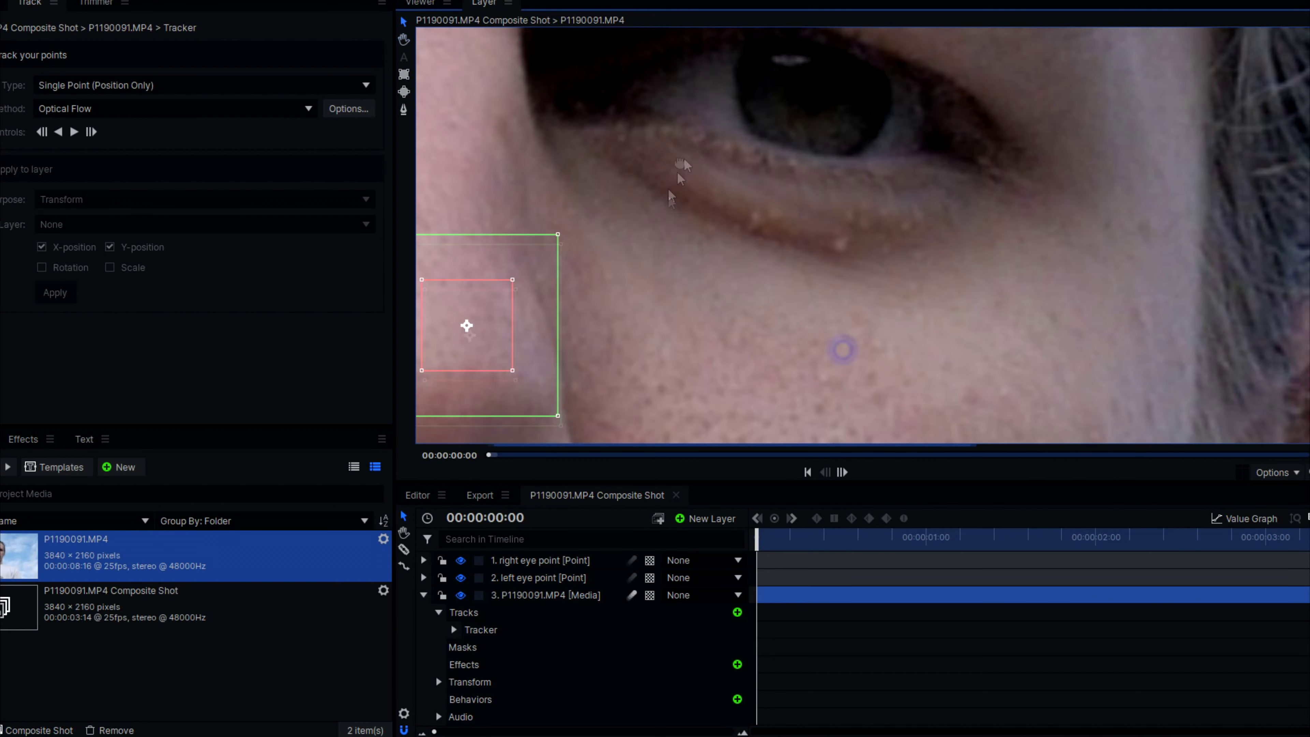
- Add a second tracker to the footage for tracking the man's eyes
scroll(821, 143, down, 5)
scroll(977, 342, up, 6)
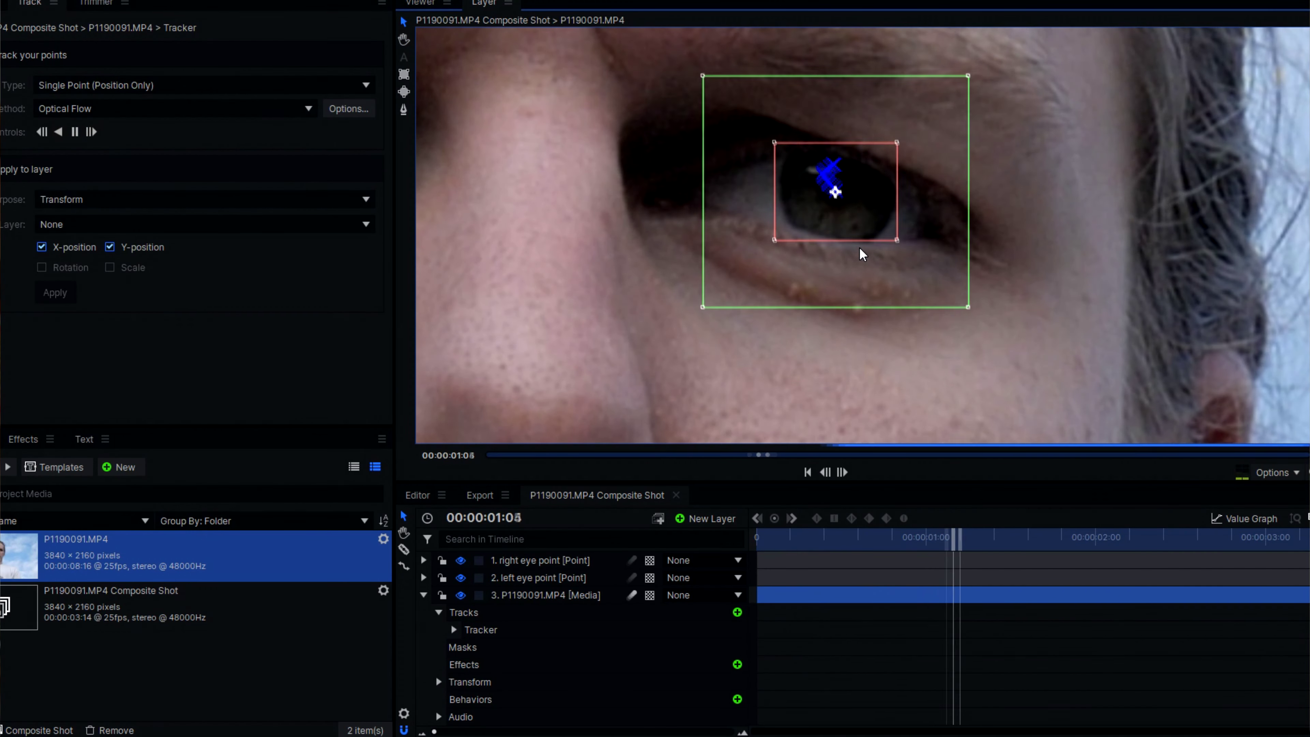
click(777, 233)
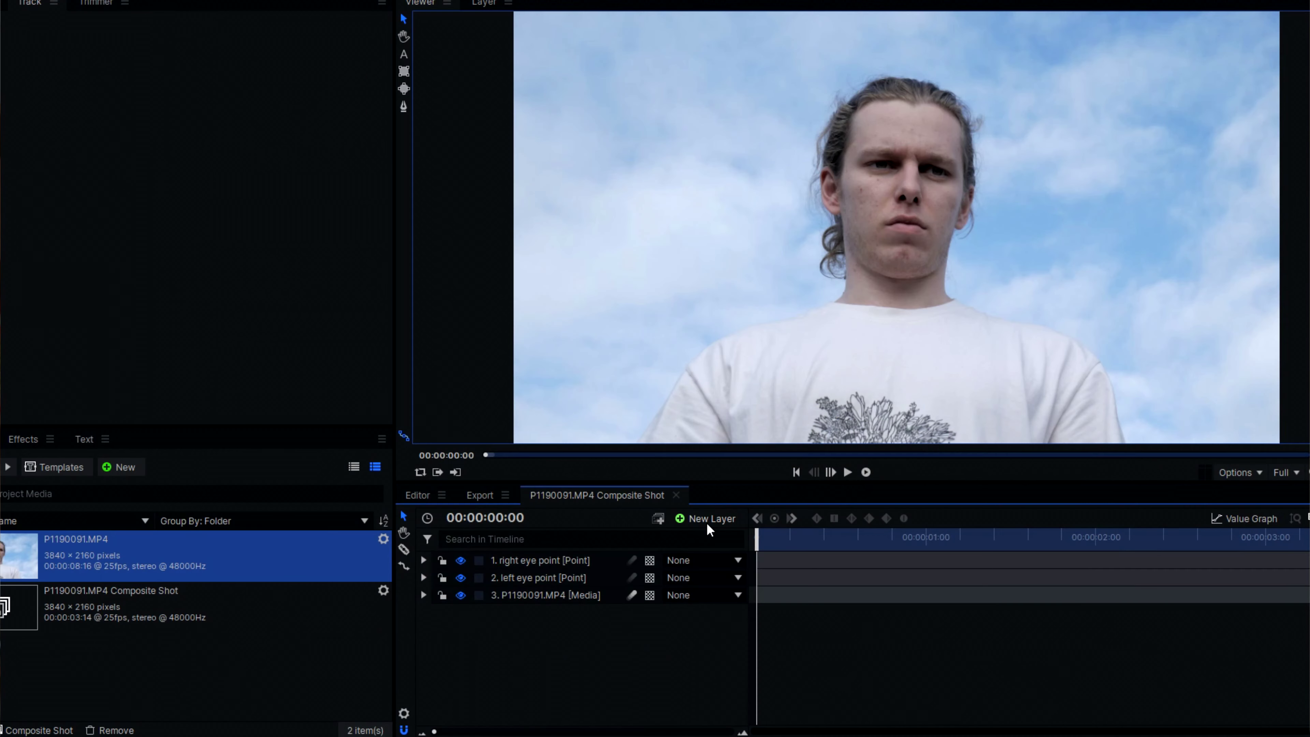
- Name the new plane 'left eye' and draw a closed mask around the left eye
text(left eye)
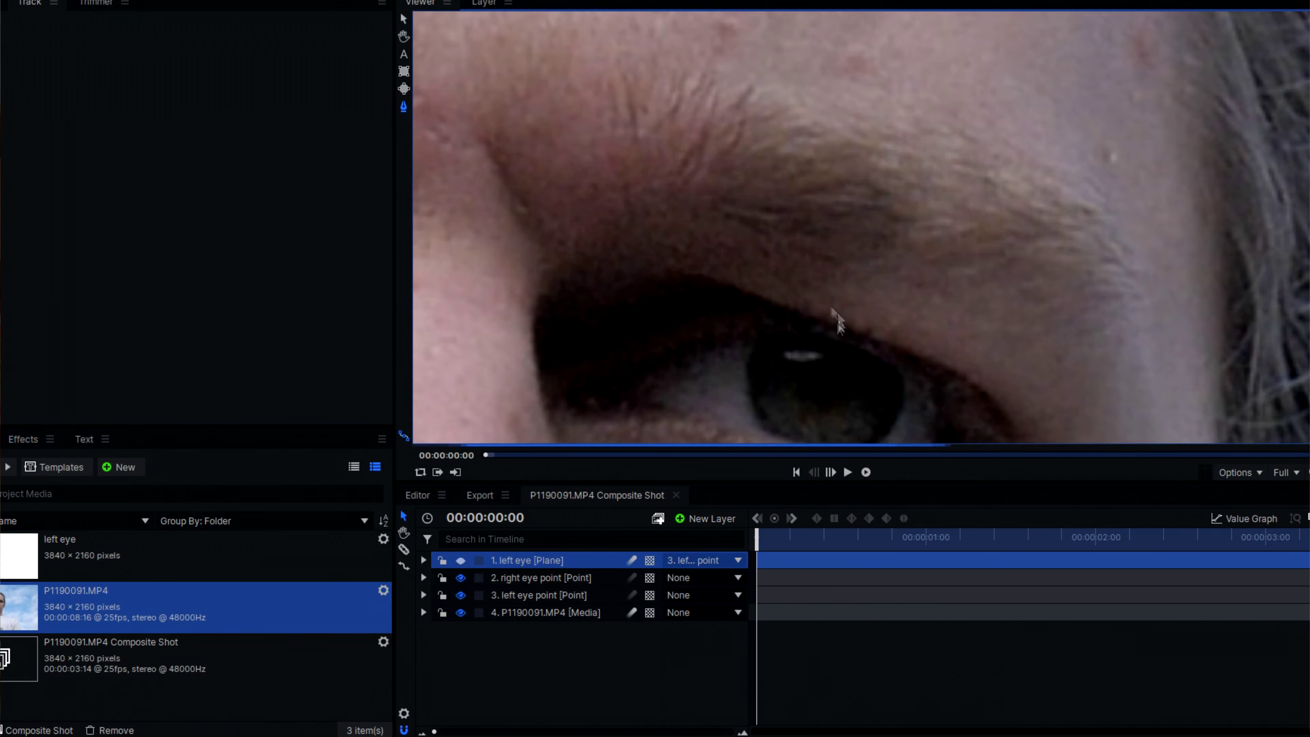
click(777, 342)
click(581, 280)
click(794, 228)
click(930, 333)
click(777, 343)
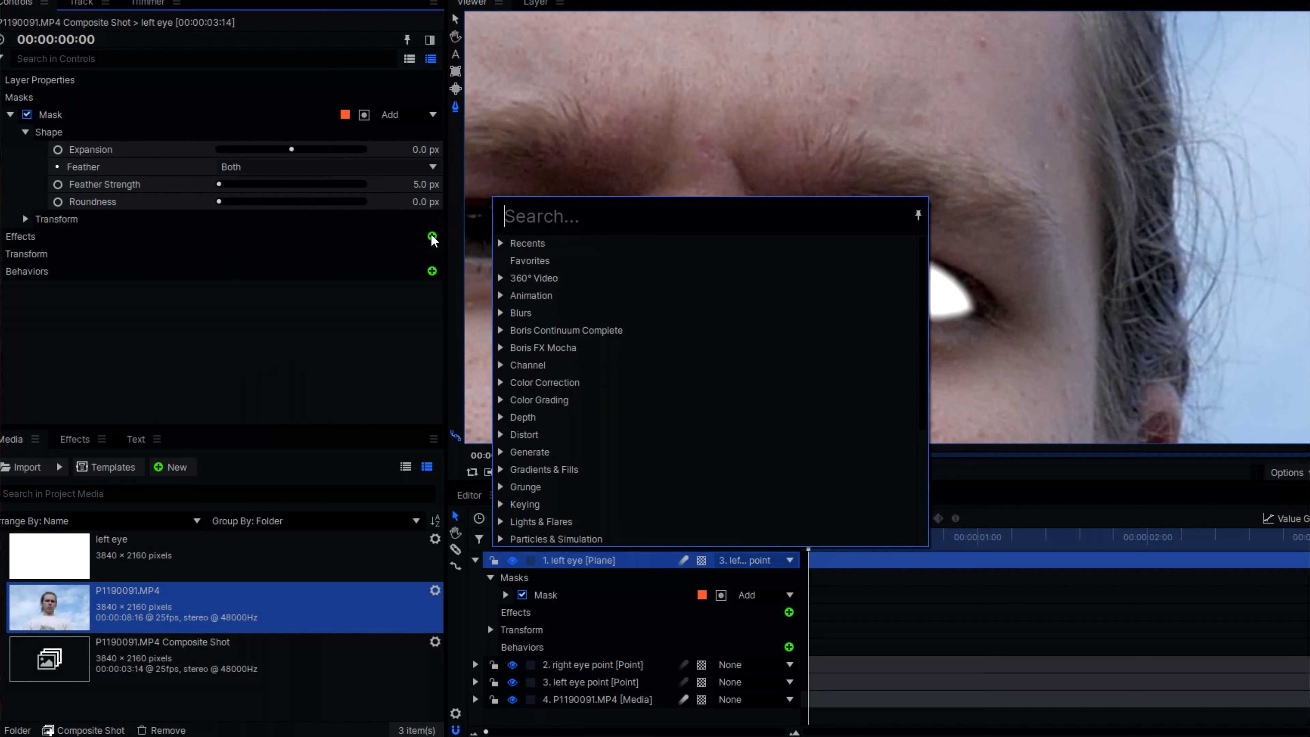
- Add Fractal Noise to the left eye plane, keyframe its Seed, and preview playback
text(fractal)
click(585, 292)
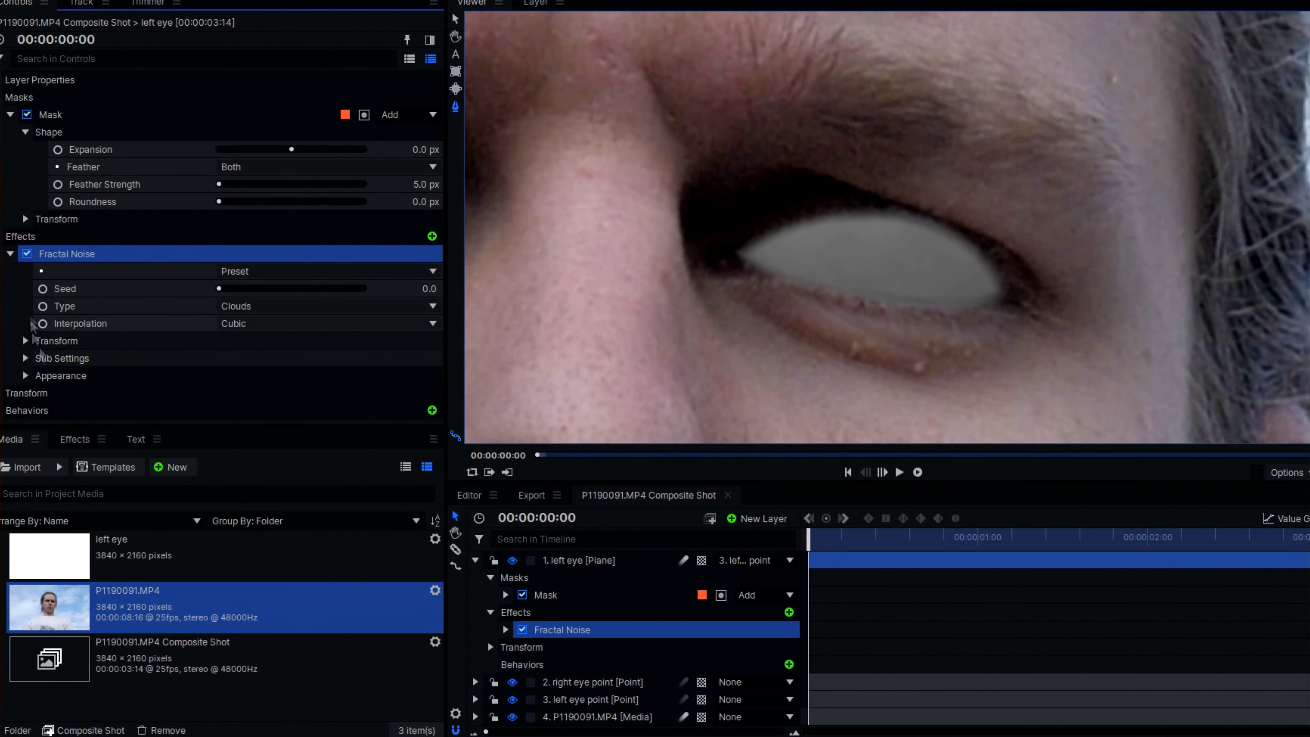
click(26, 341)
scroll(943, 356, up, 2)
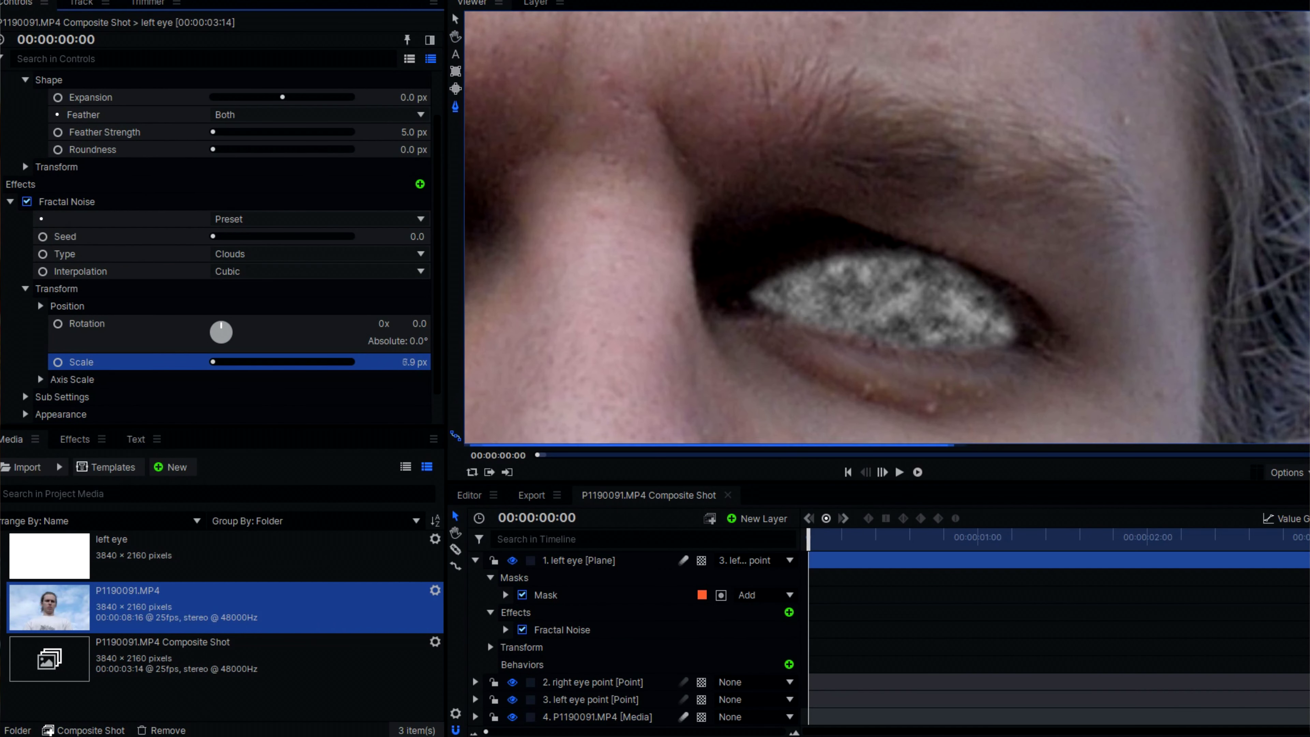
click(43, 236)
key(space)
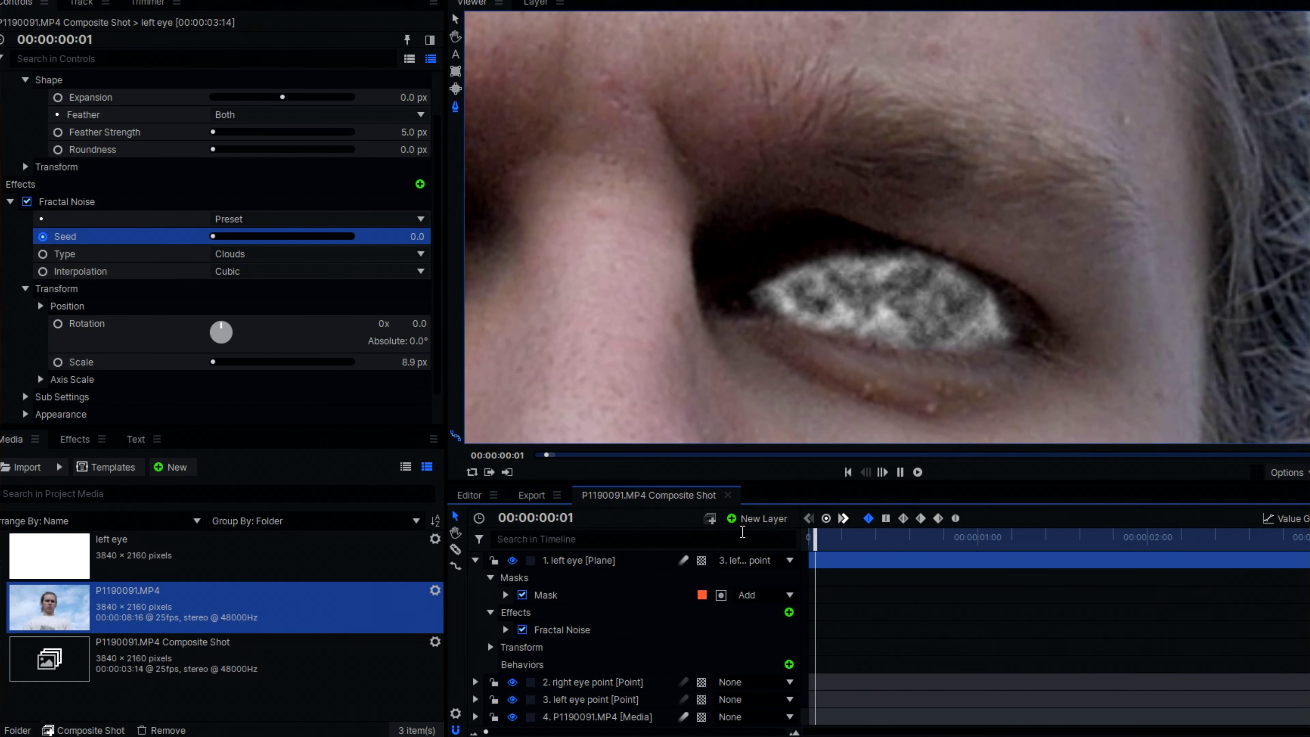
click(433, 340)
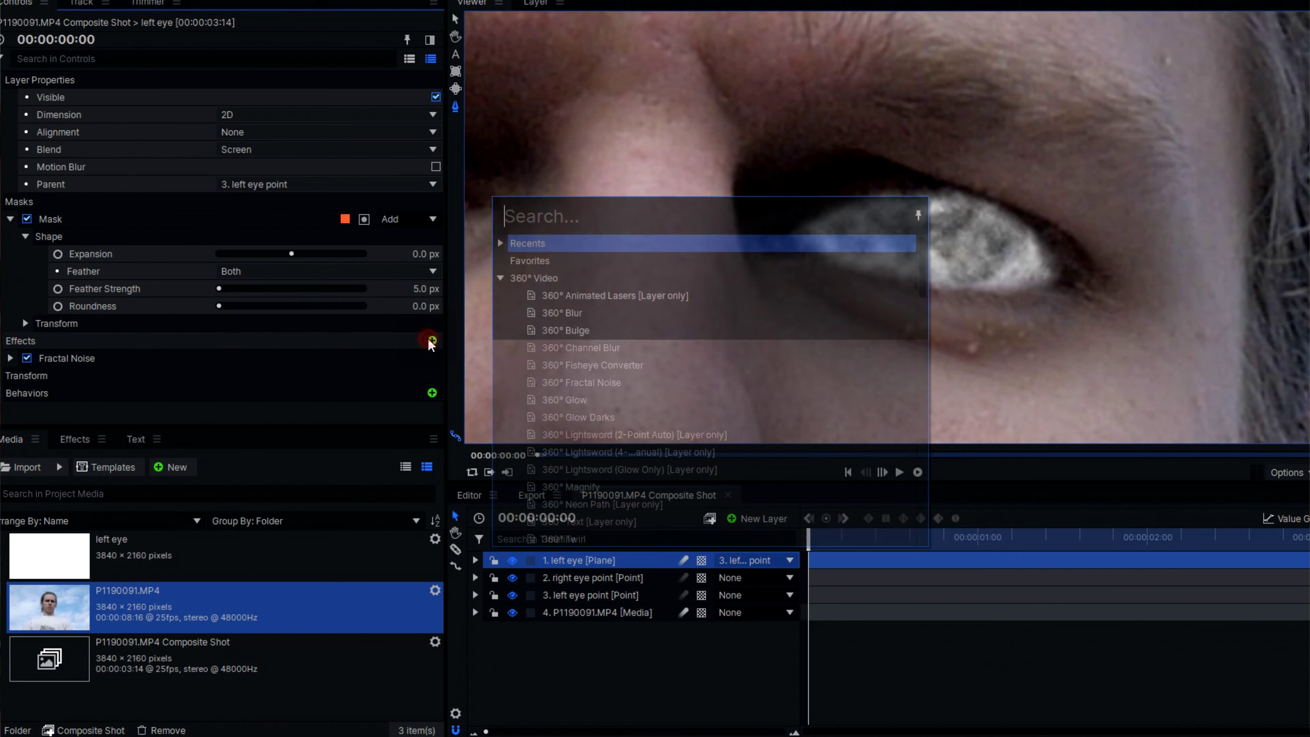
- Add a Glow to the eye plane, duplicate it twice, and reshape the eye mask curve
text(glow o)
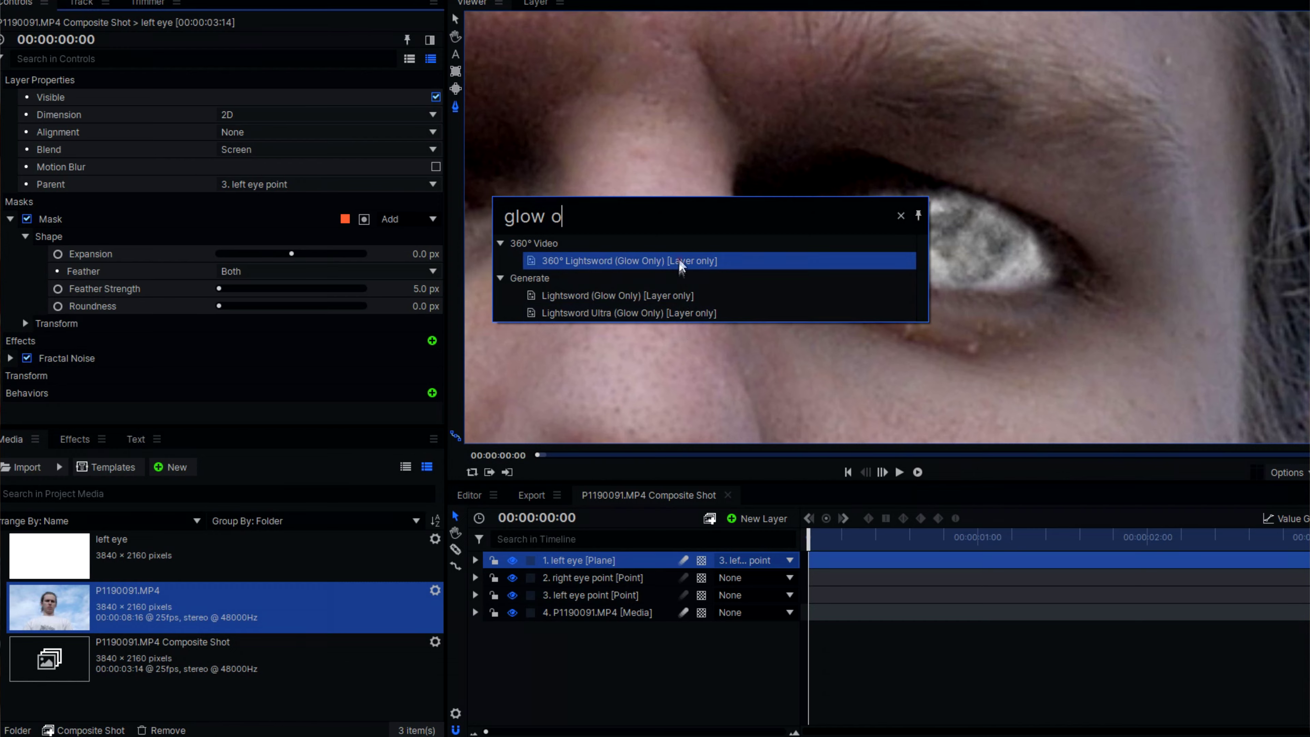
click(680, 261)
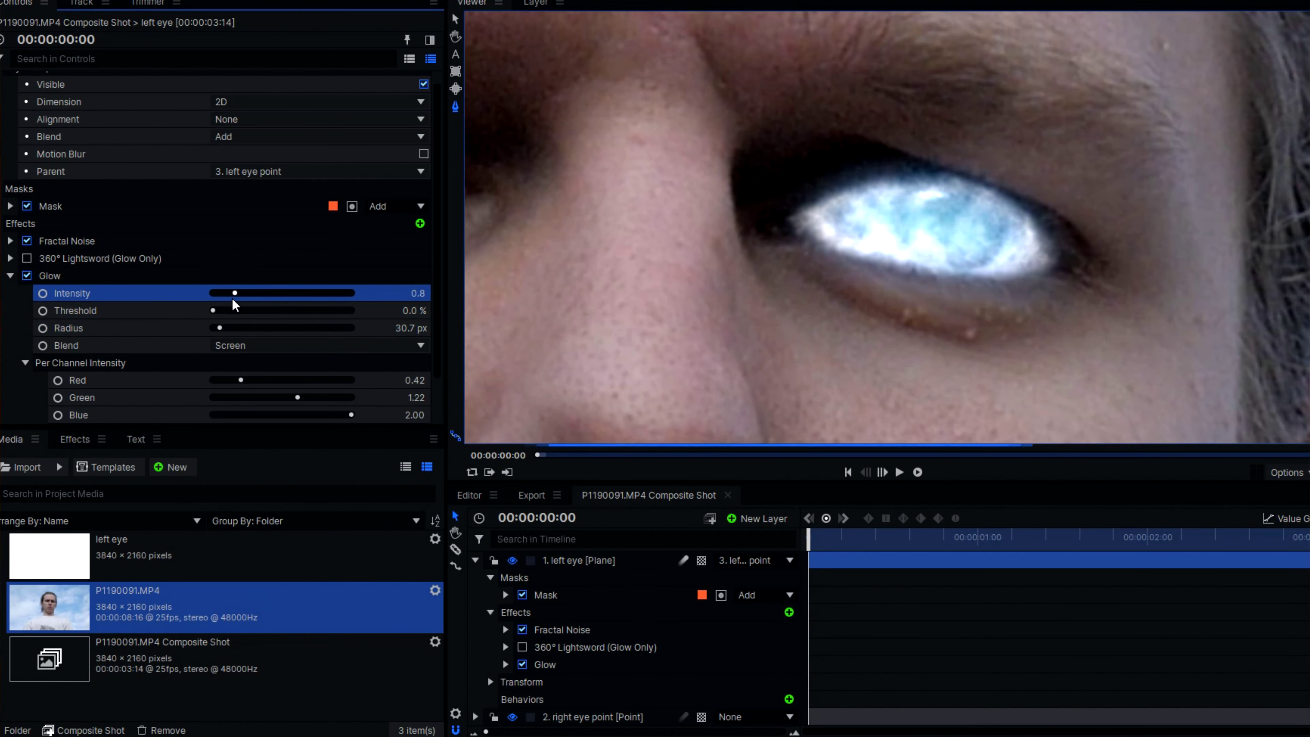
key(ctrl+d)
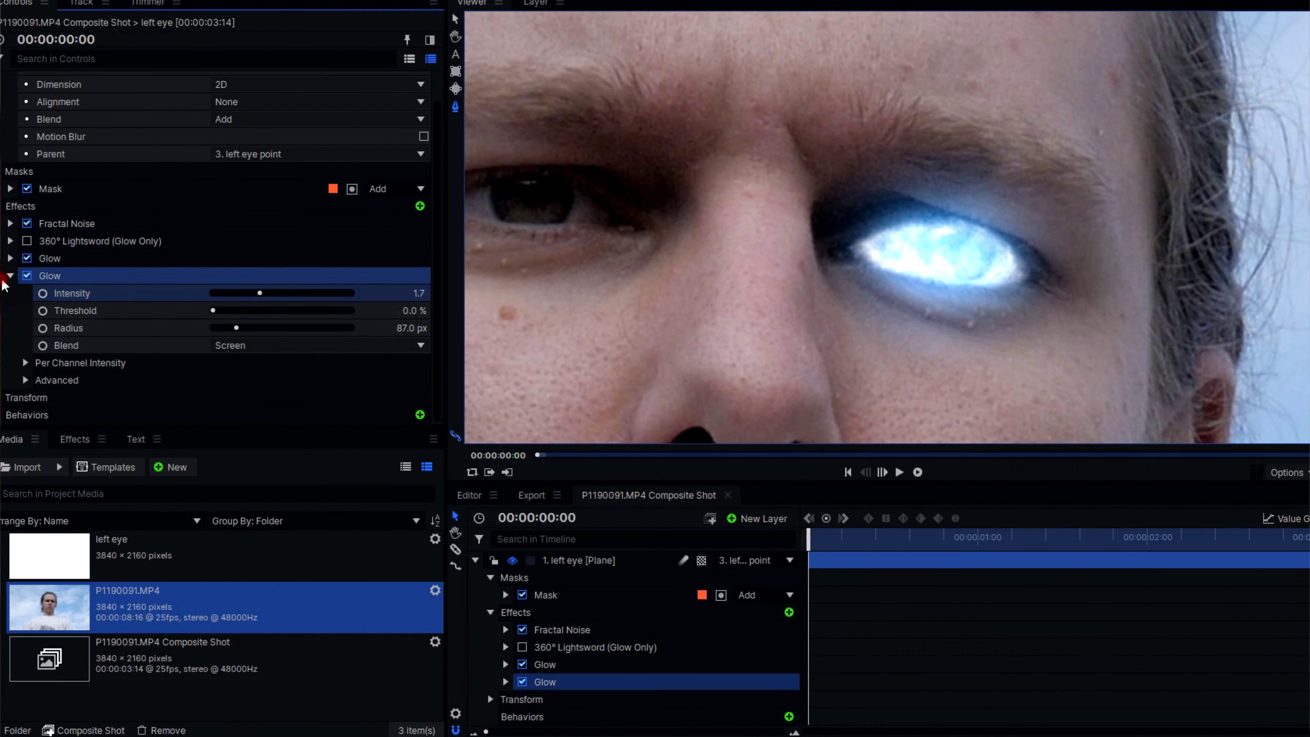
key(ctrl+d)
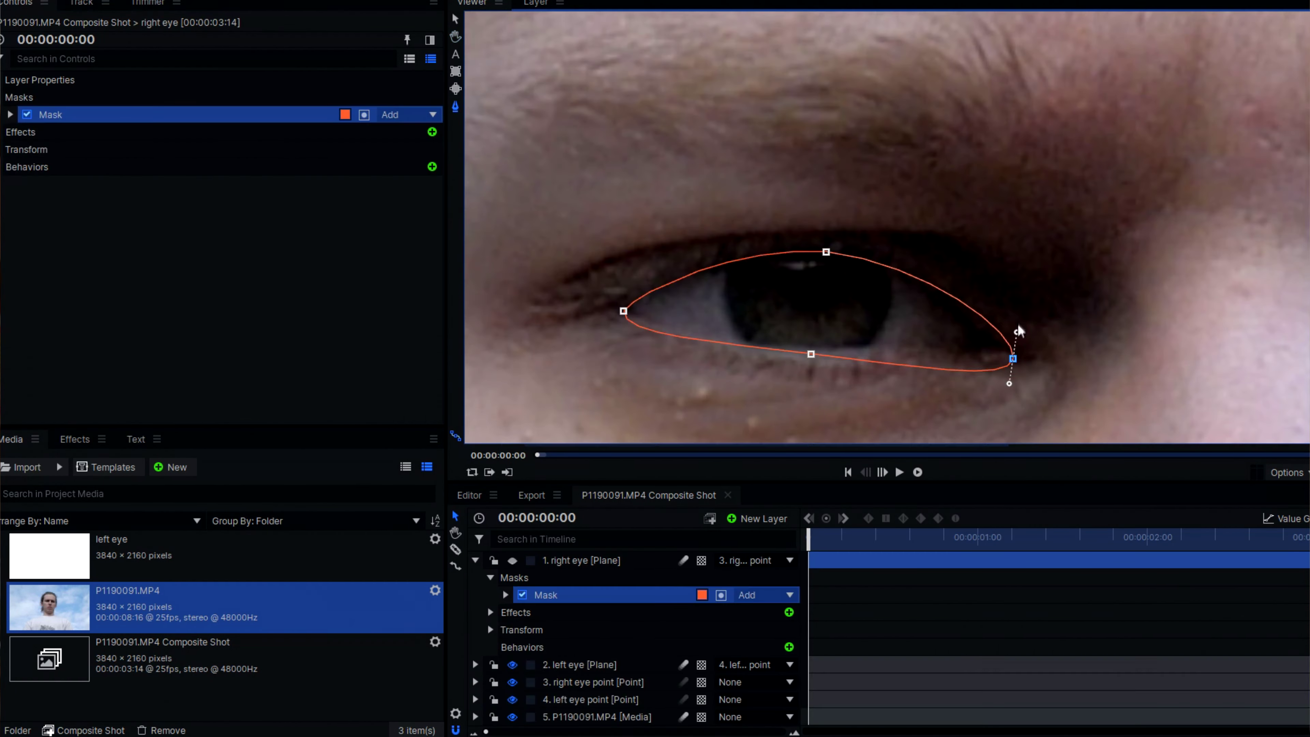
drag(1019, 332, 930, 339)
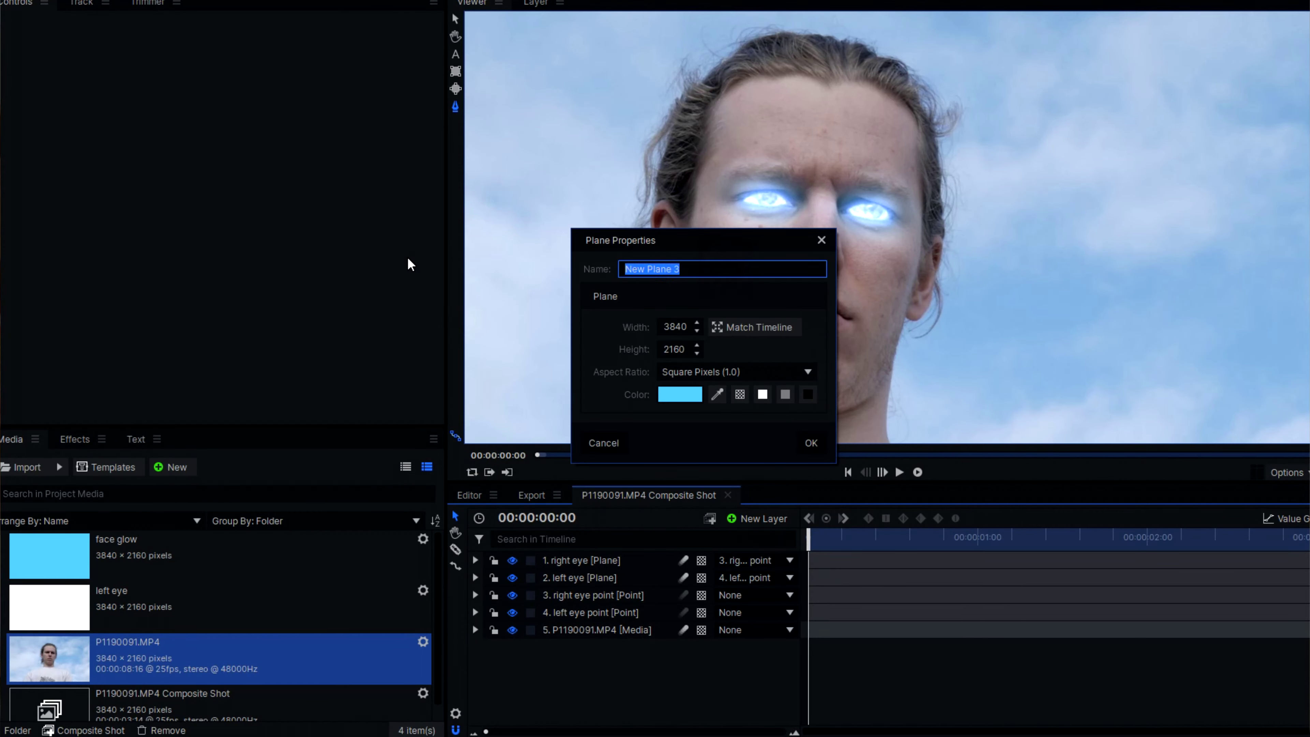
- Name the plane 'face glow', lower its opacity to 35%, and parent it to right eye
text(low)
key(Return)
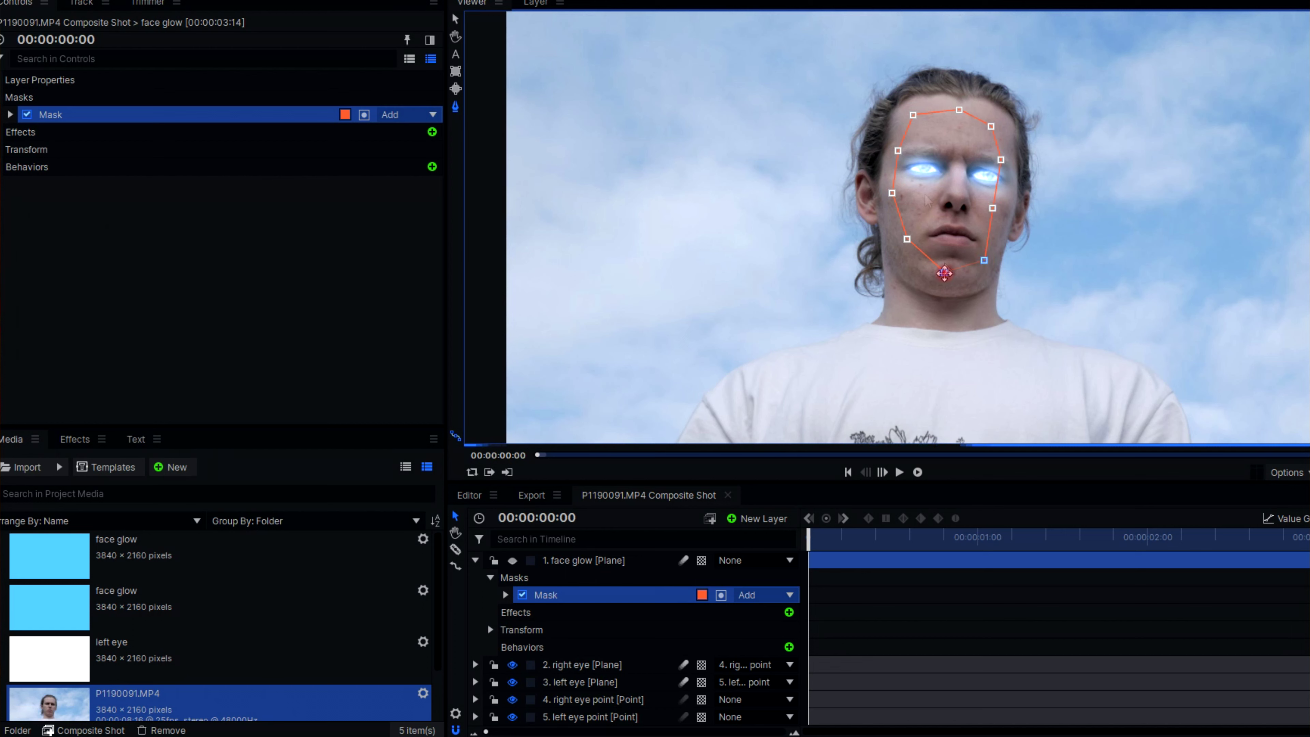
right_click(1008, 301)
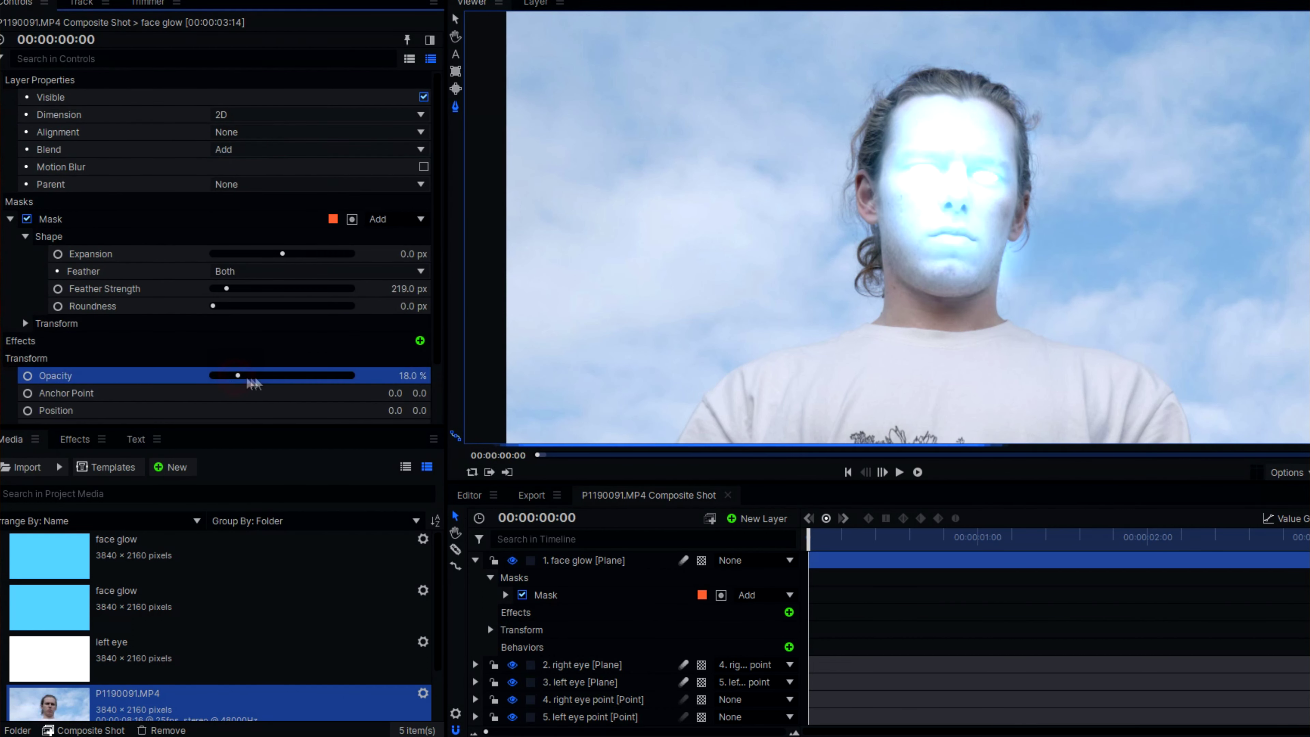
drag(257, 380, 262, 383)
click(750, 559)
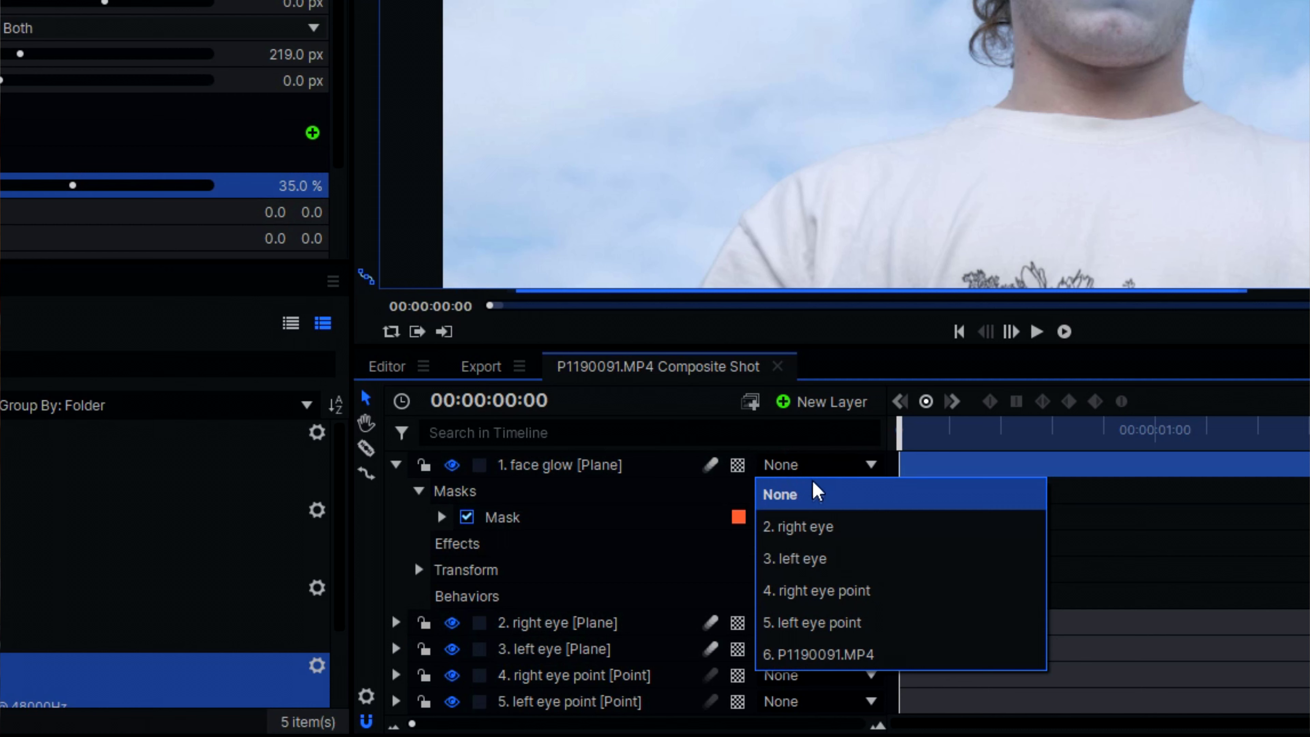
click(756, 602)
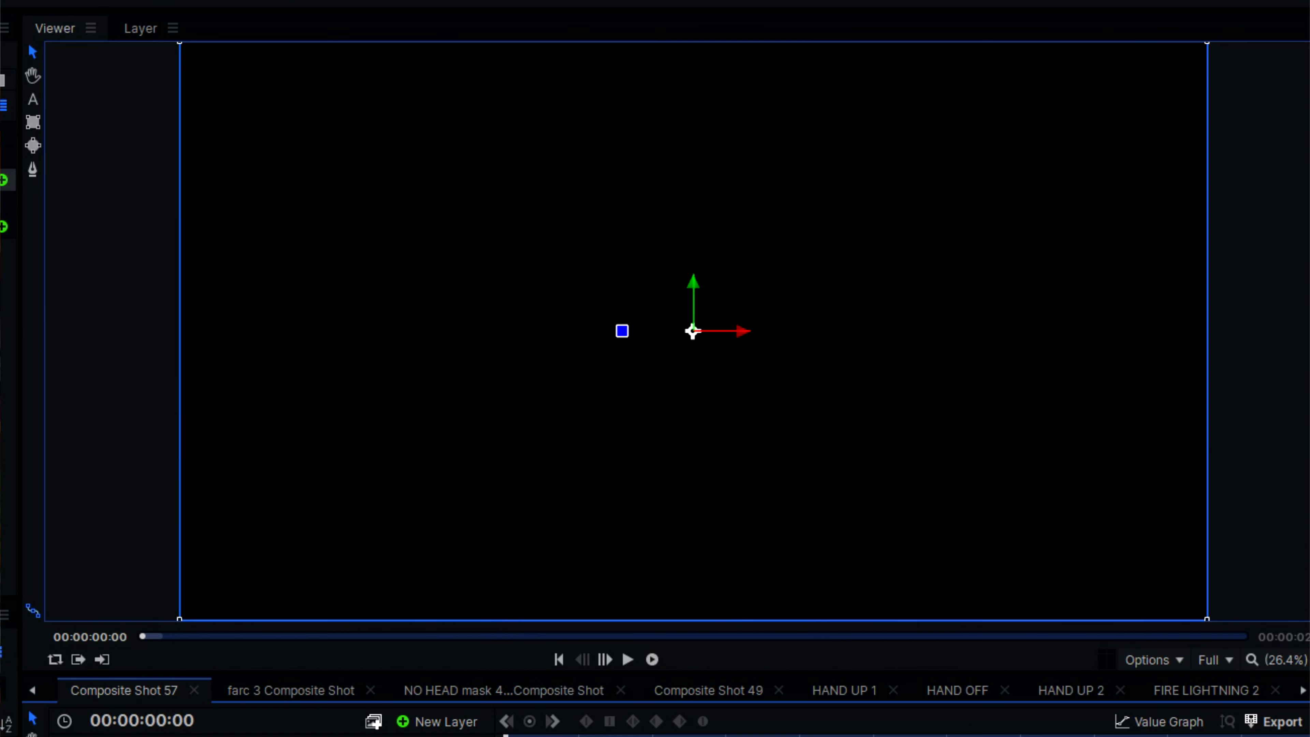
- Add Lightning & Electricity to the new plane and set its blend mode to Screen
click(2, 176)
text(lightn)
click(260, 422)
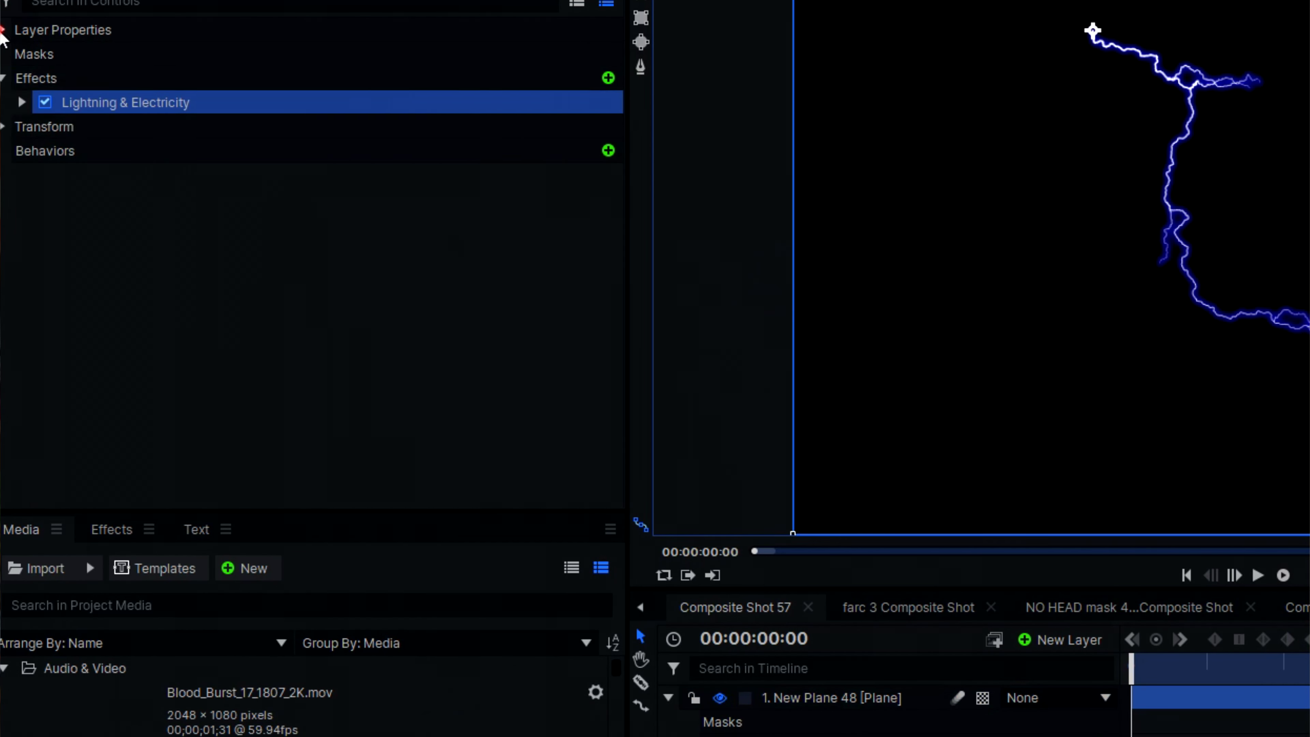
click(4, 30)
click(333, 127)
click(361, 653)
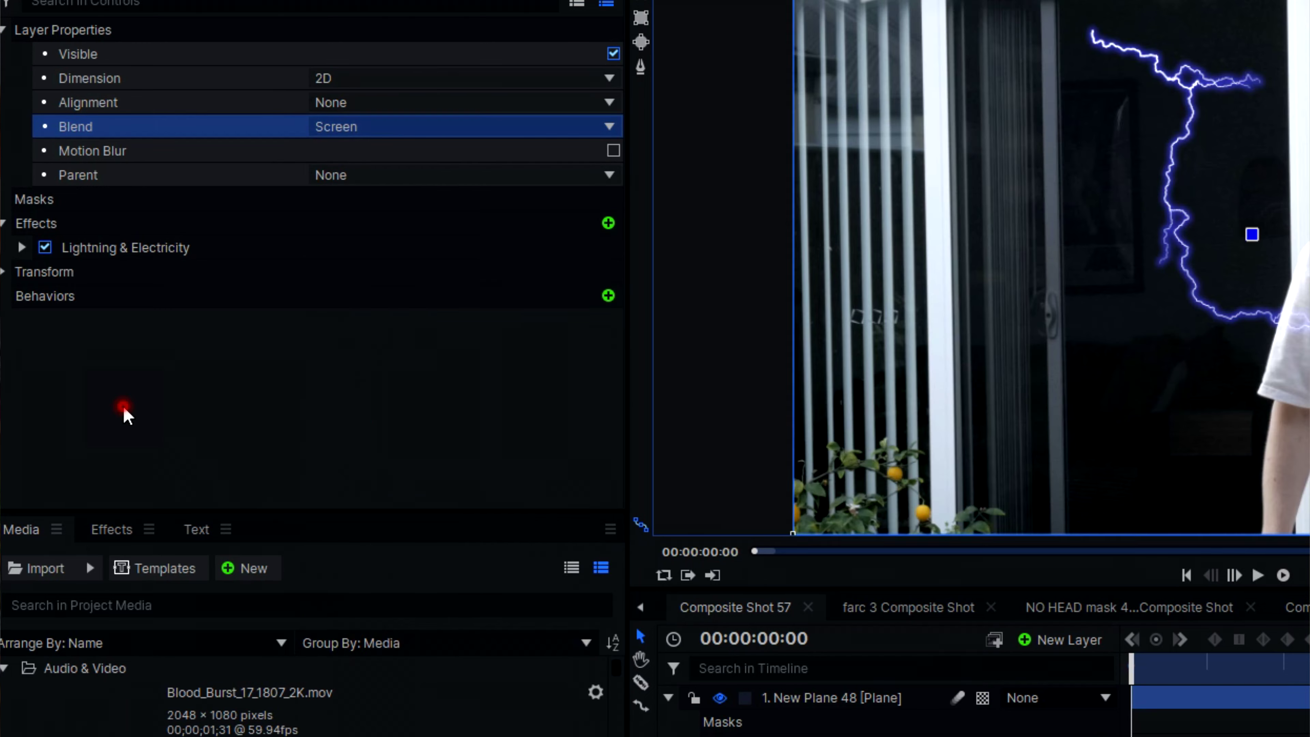
- Start the lightning from the right hand point layer, shifting the start slightly left
click(21, 248)
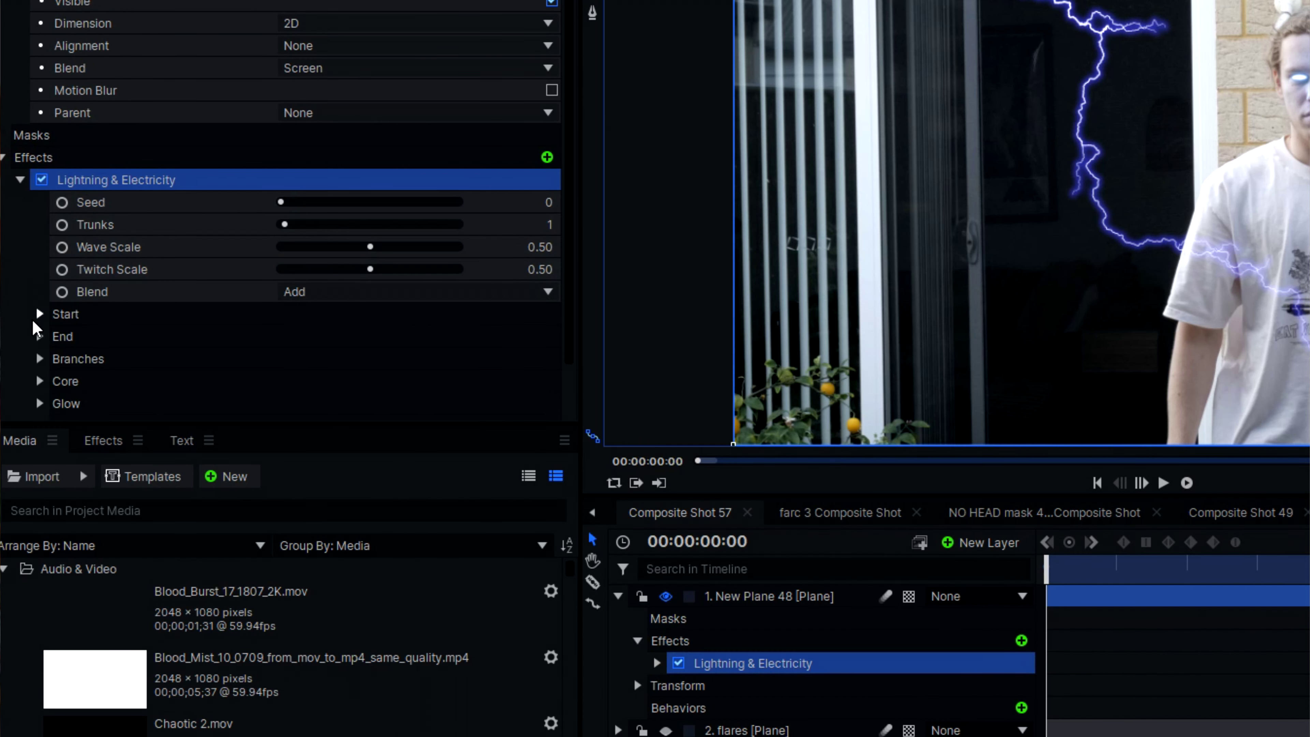
click(39, 314)
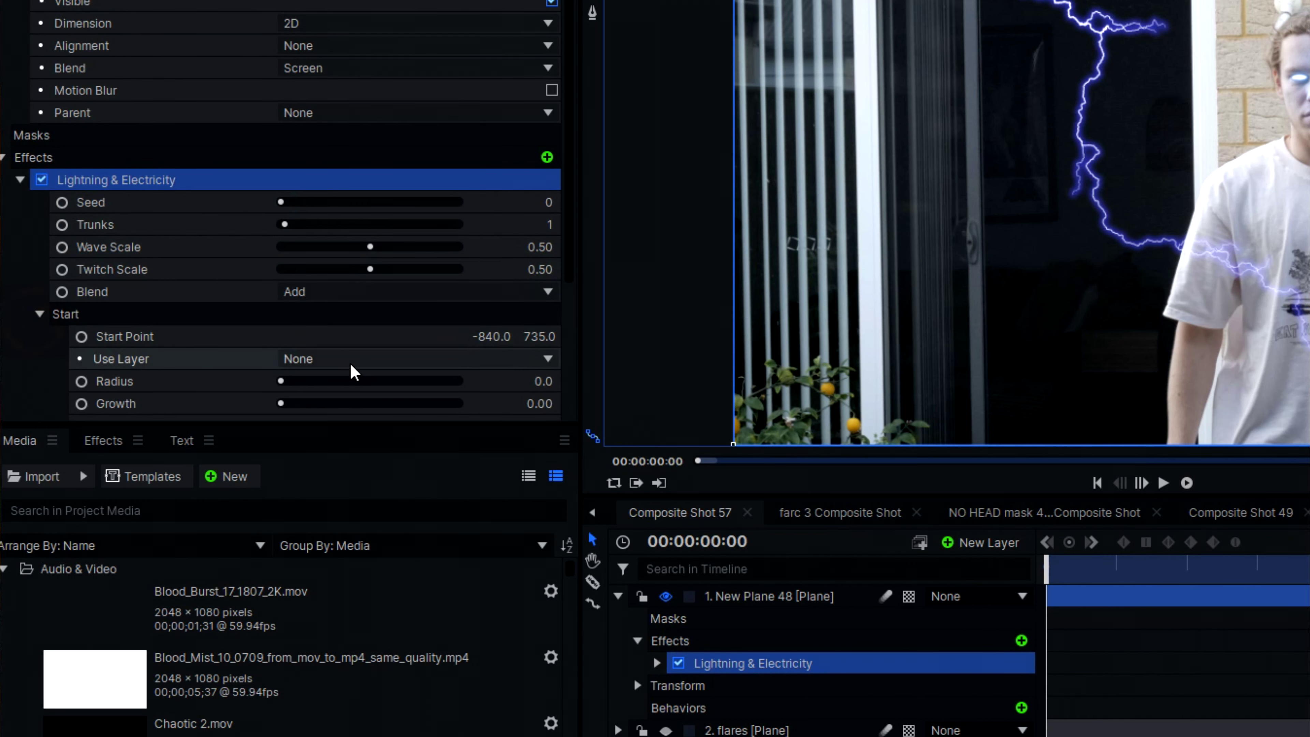
click(349, 359)
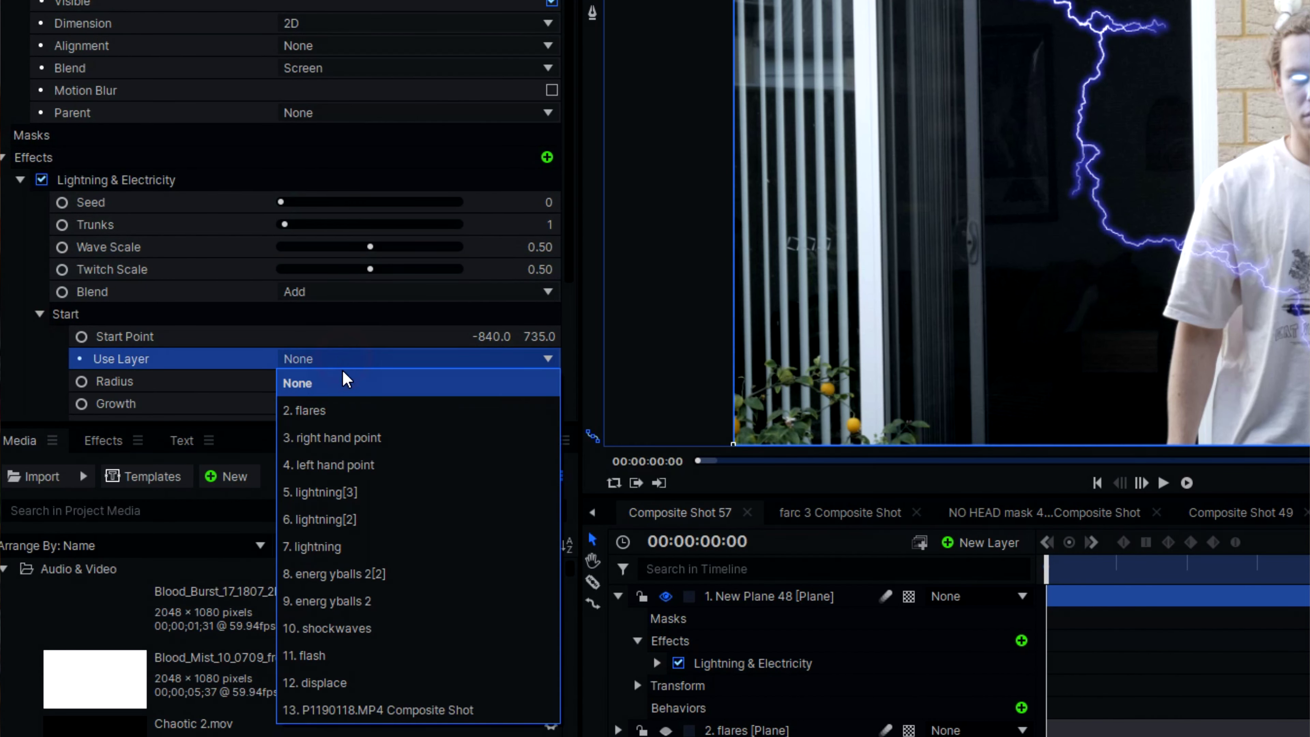
click(370, 441)
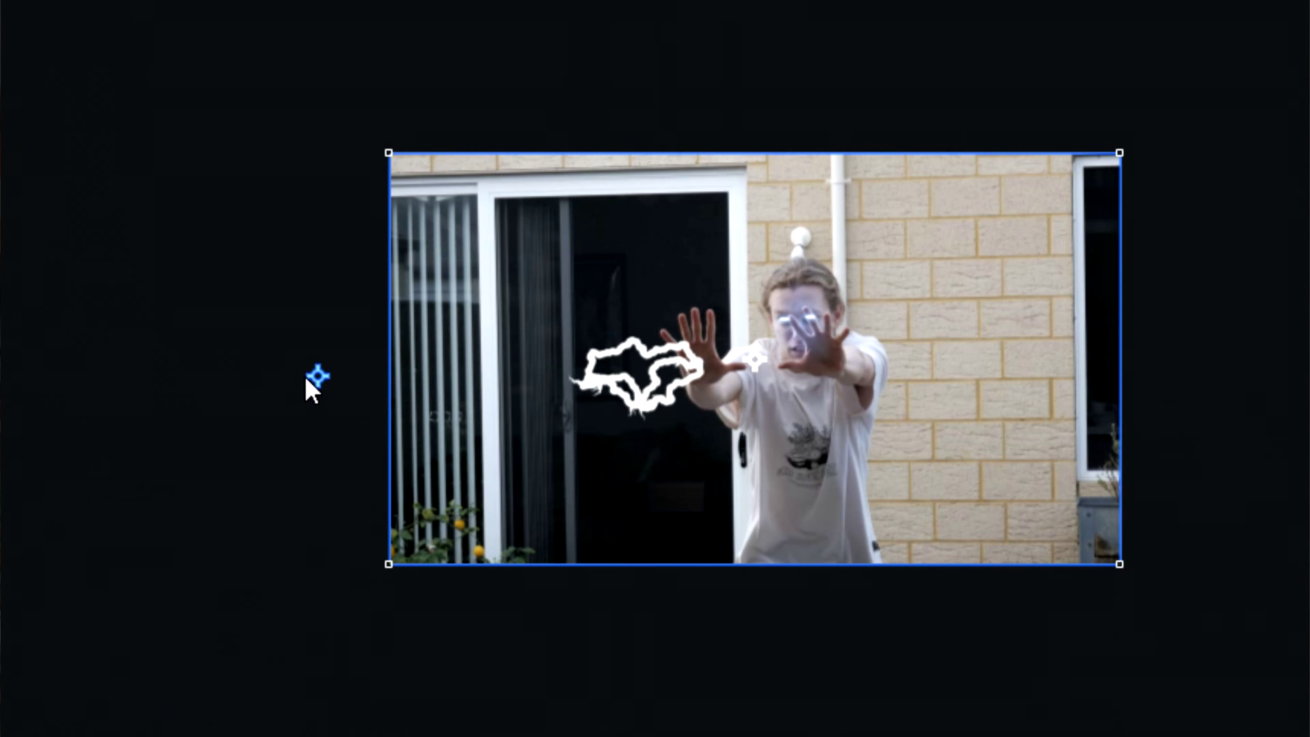
drag(199, 381, 176, 381)
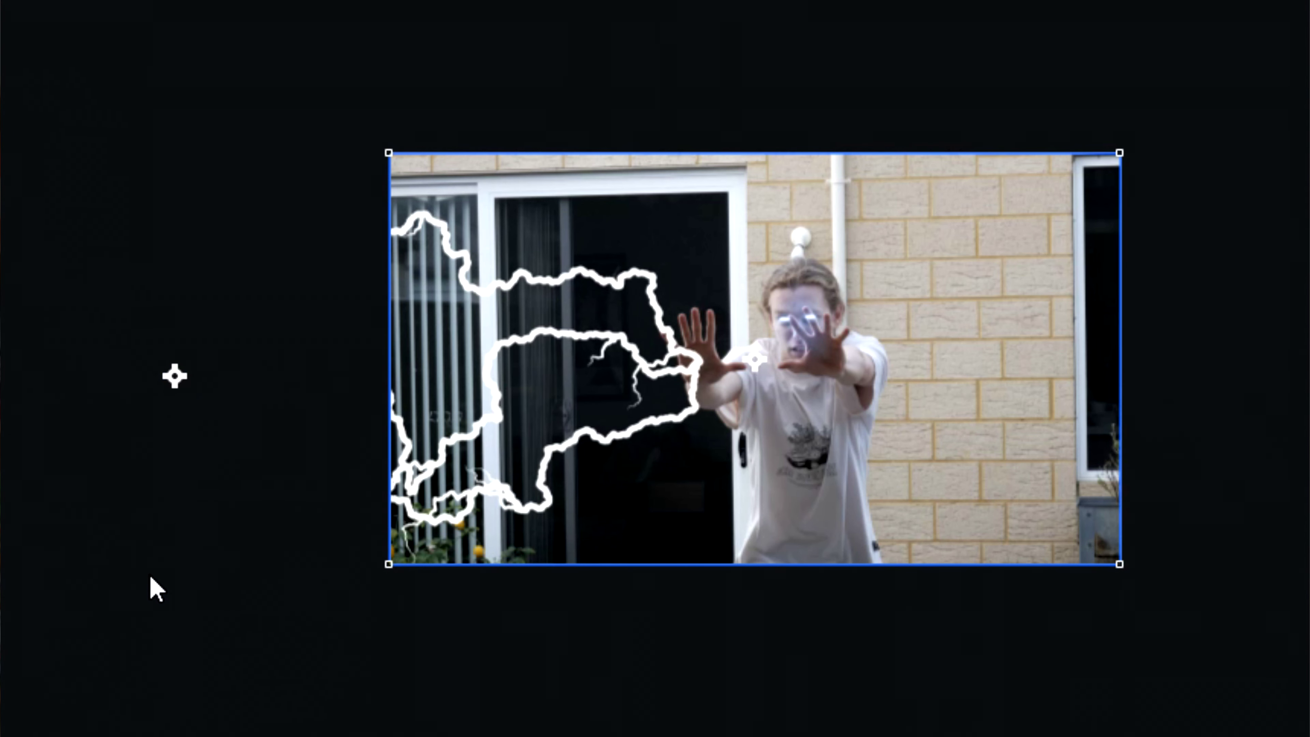
- Set the lightning to 3 trunks, end width 5.00, and keyframe its end Growth
click(1155, 197)
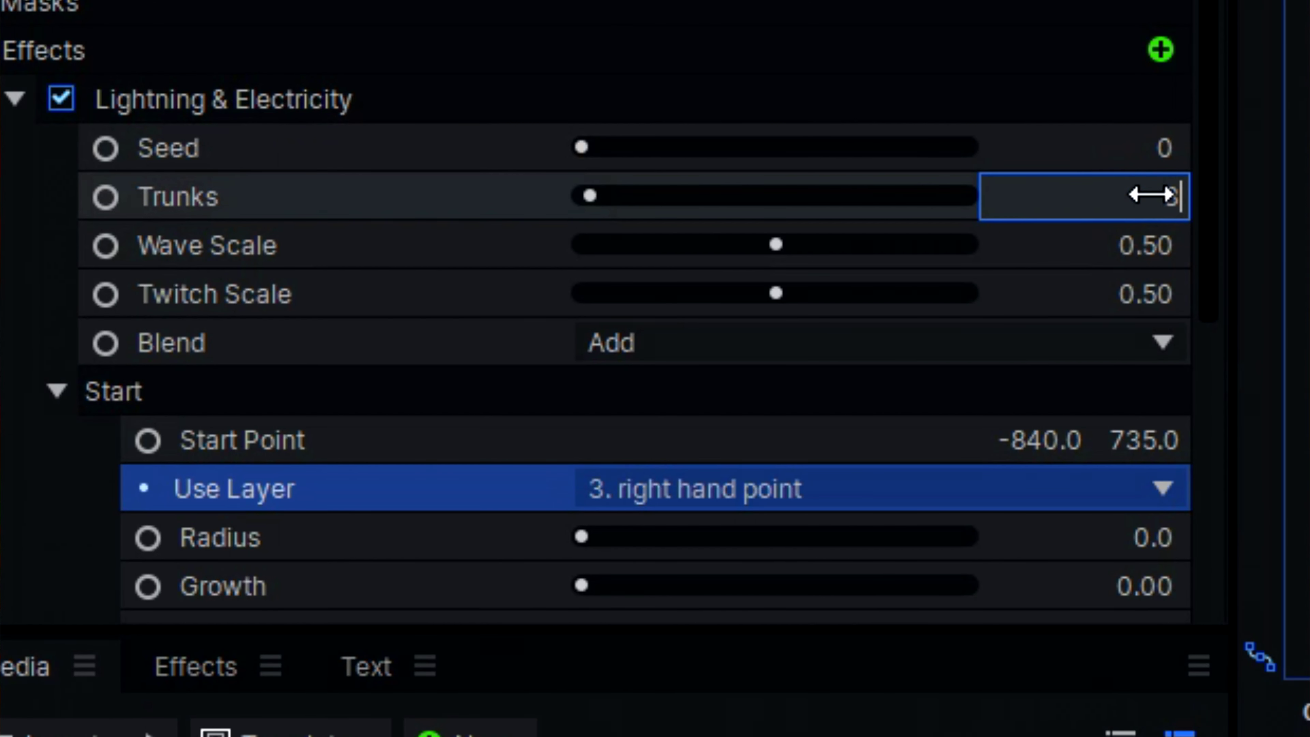
text(3)
key(Return)
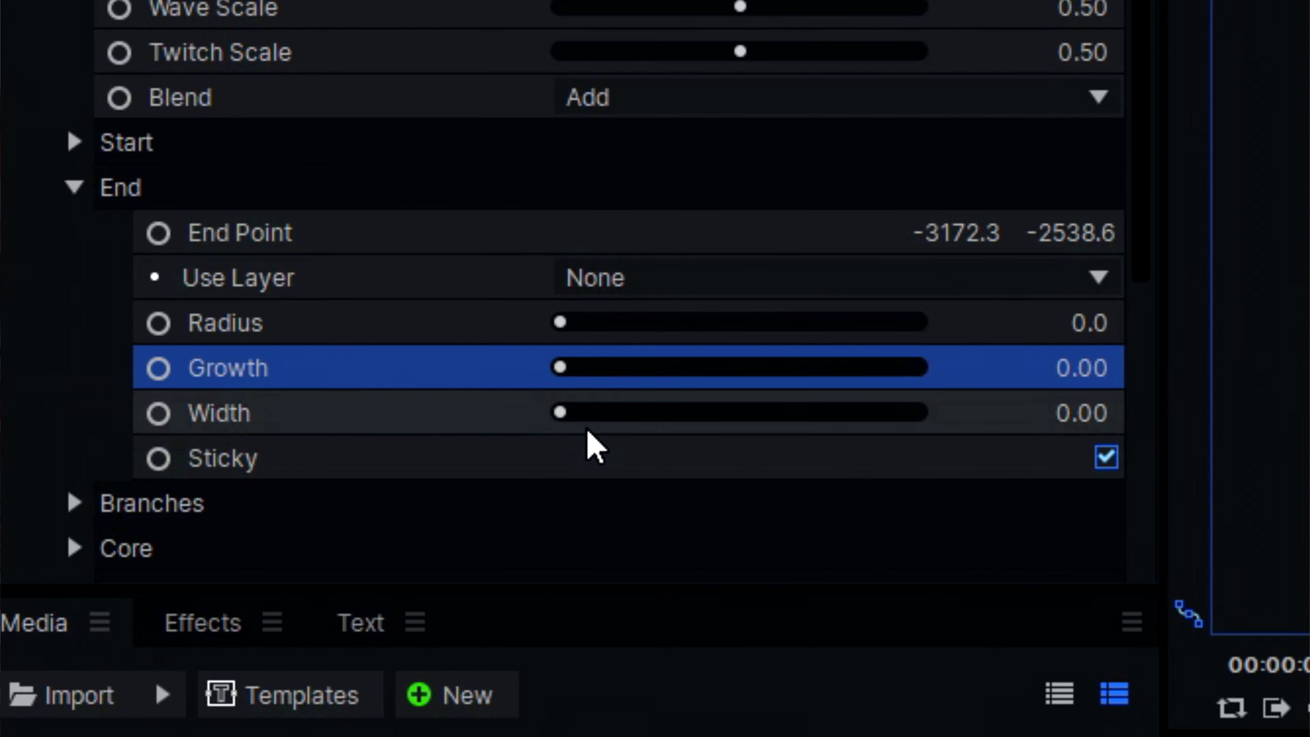
drag(593, 415, 712, 427)
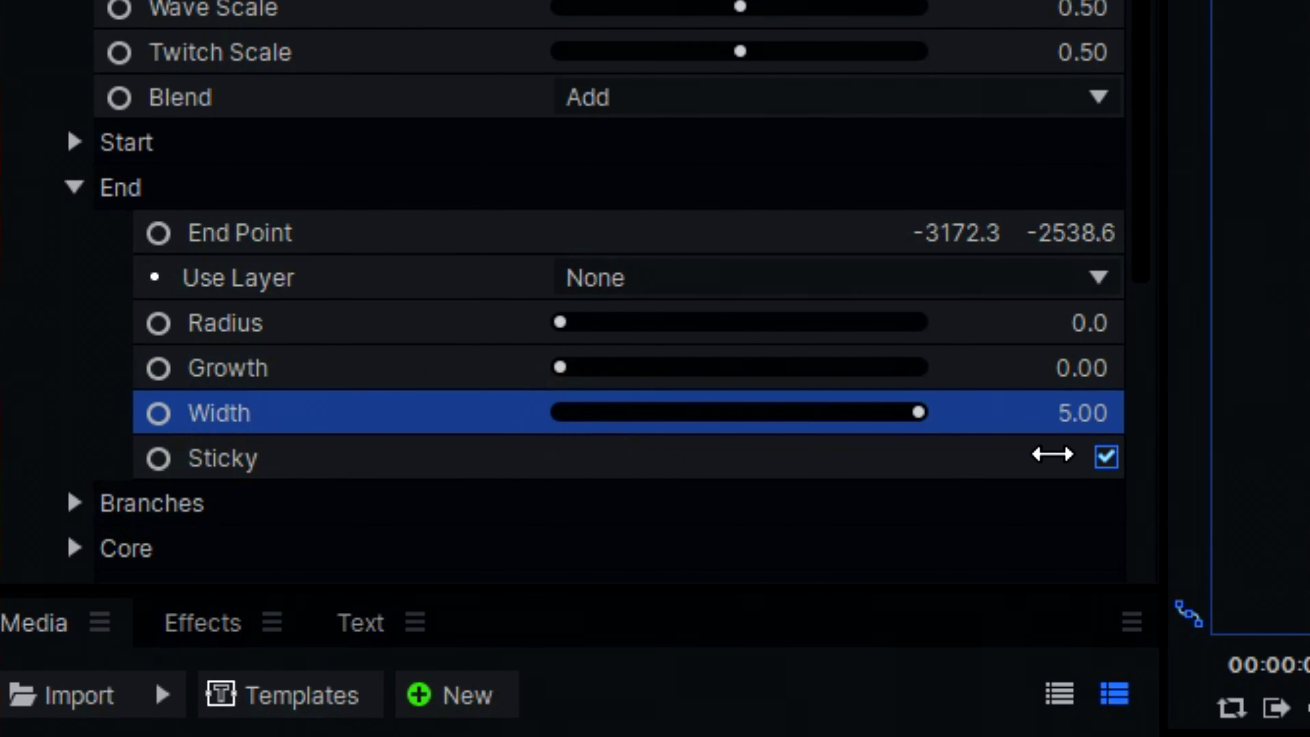
click(164, 367)
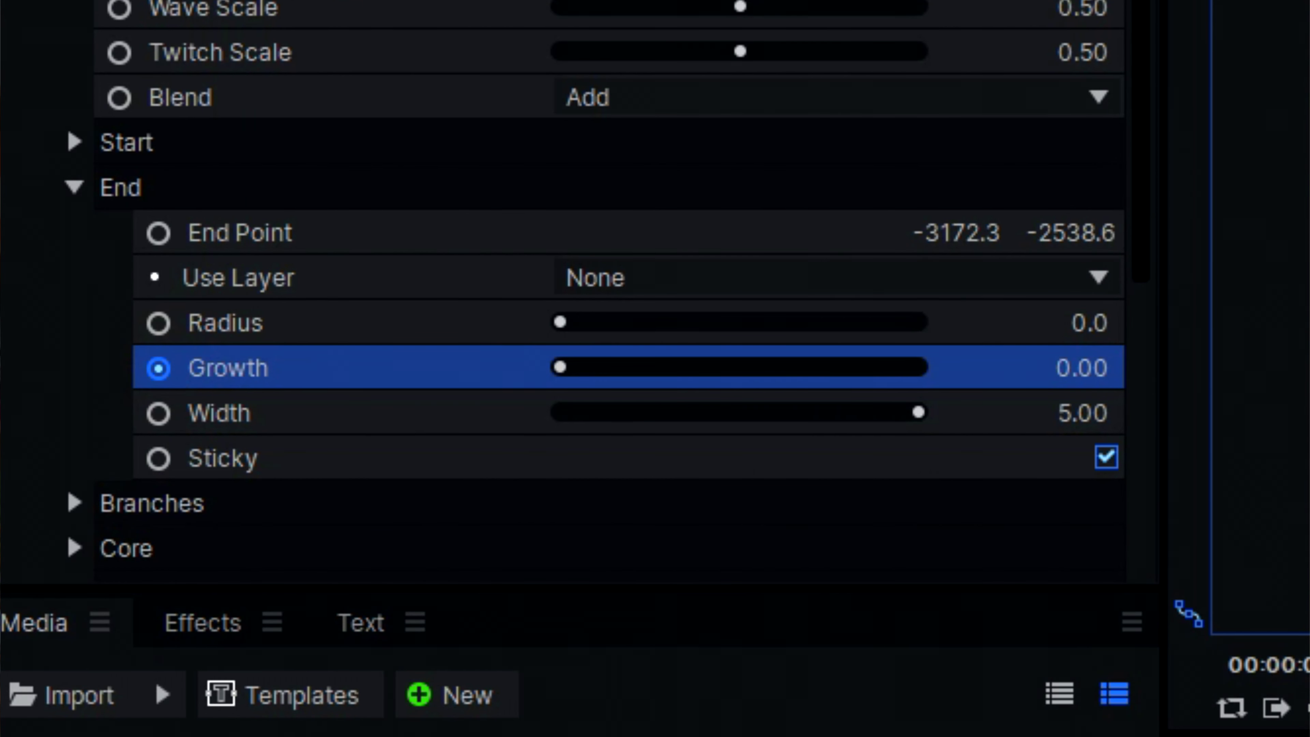
click(614, 366)
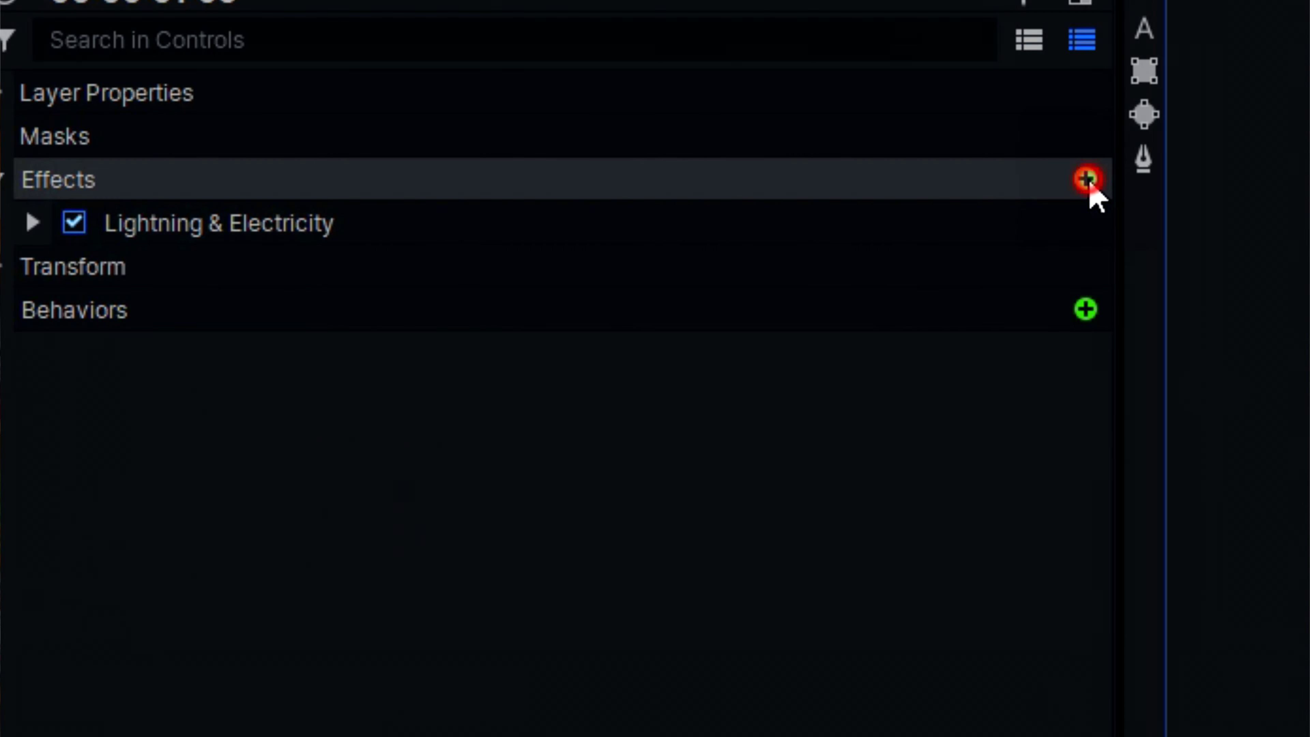
- Apply the Demult effect after the lightning
click(1087, 179)
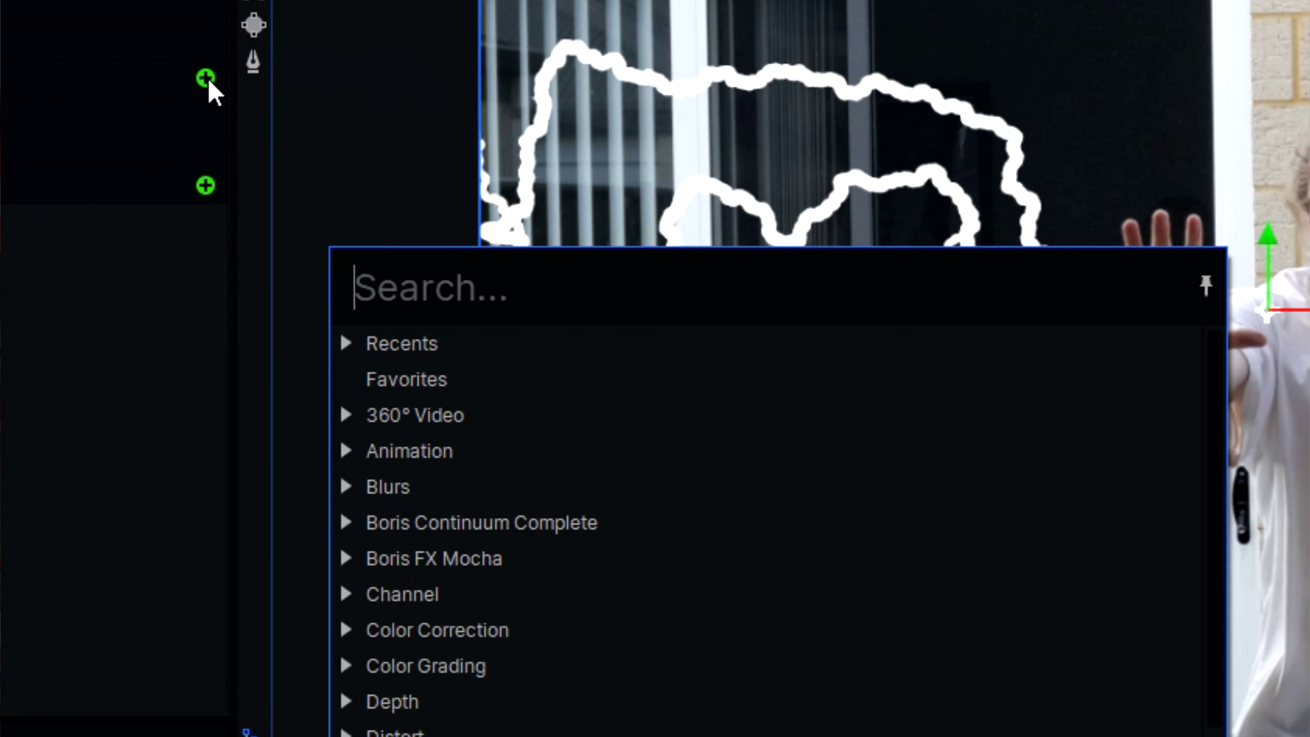
text(demul)
click(541, 381)
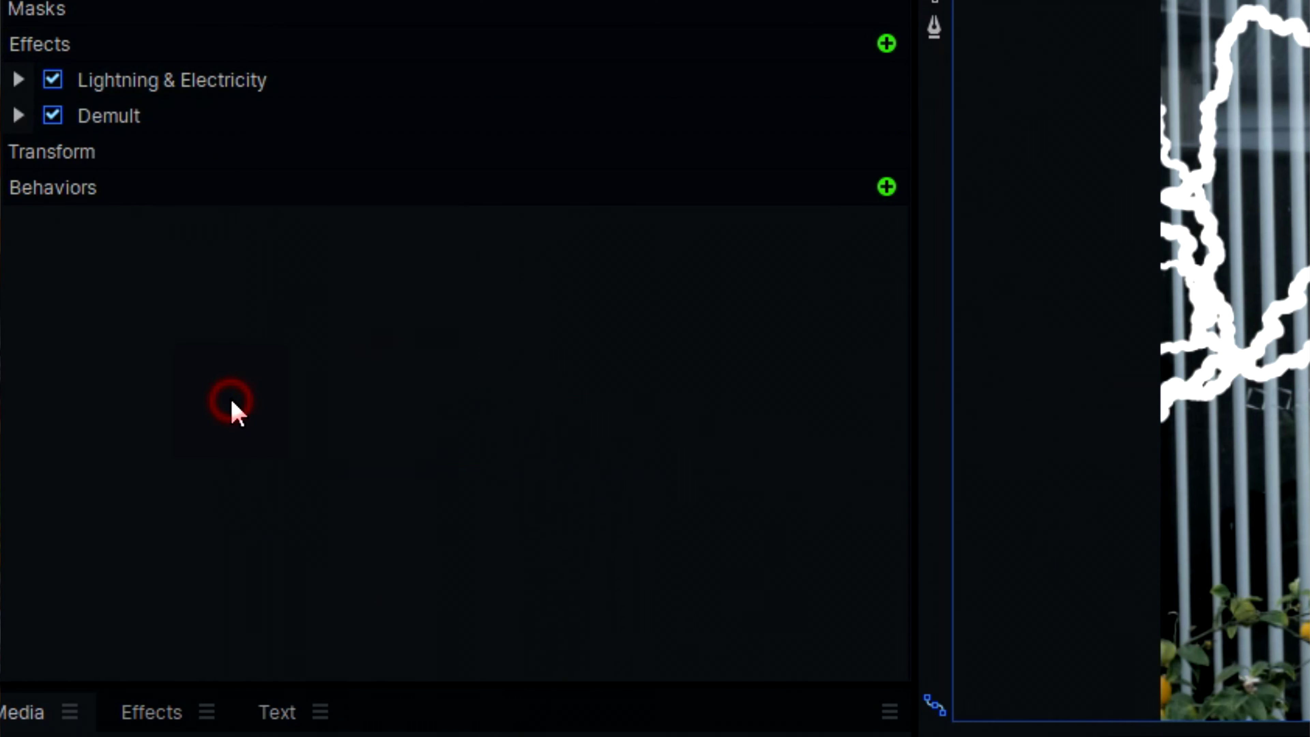
- Add Angle Blur to the lightning layer with the angle around 140 degrees
click(889, 46)
text(angl)
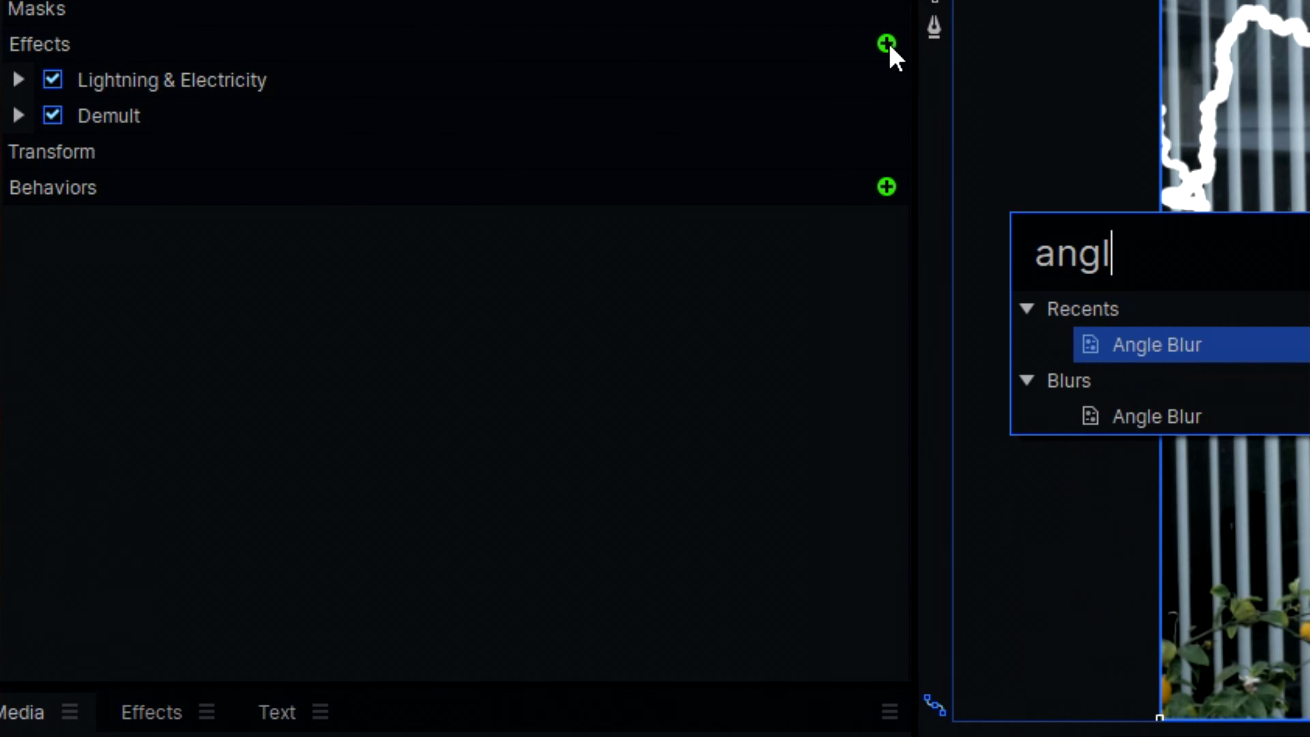
text(e)
key(Return)
click(20, 151)
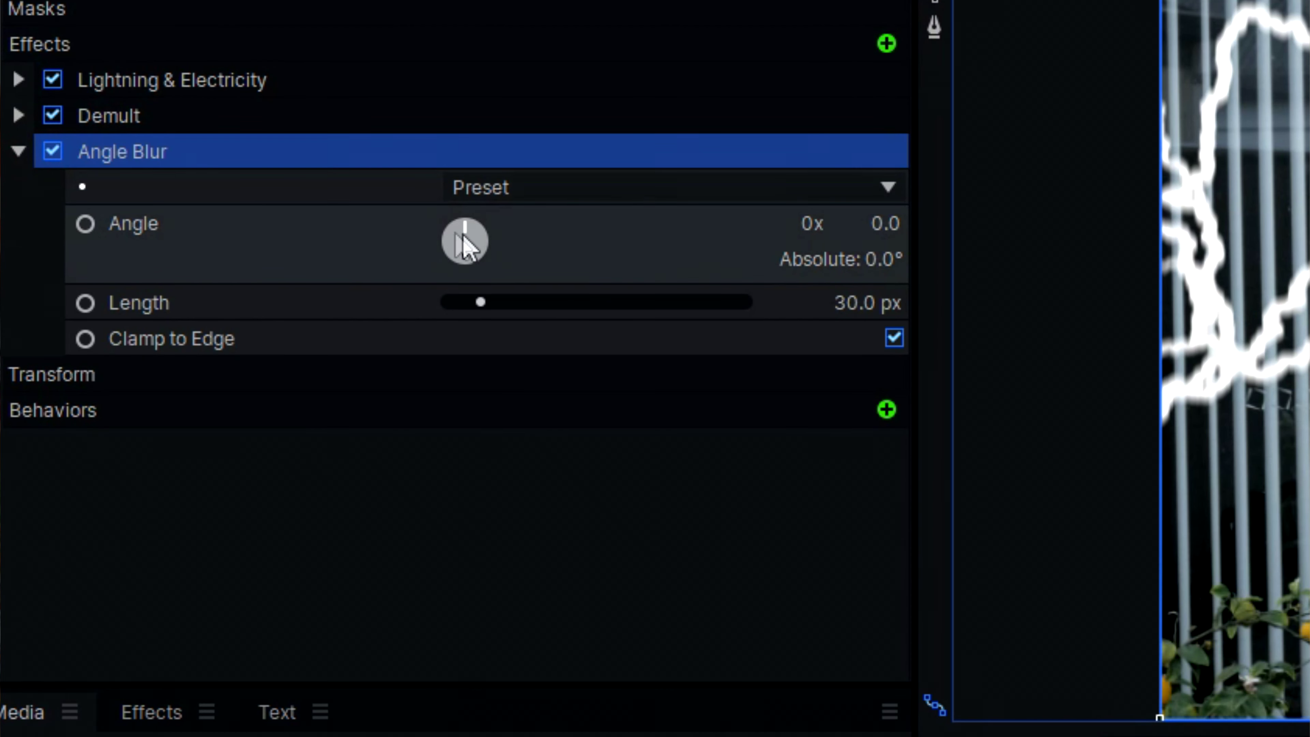
drag(464, 240, 552, 330)
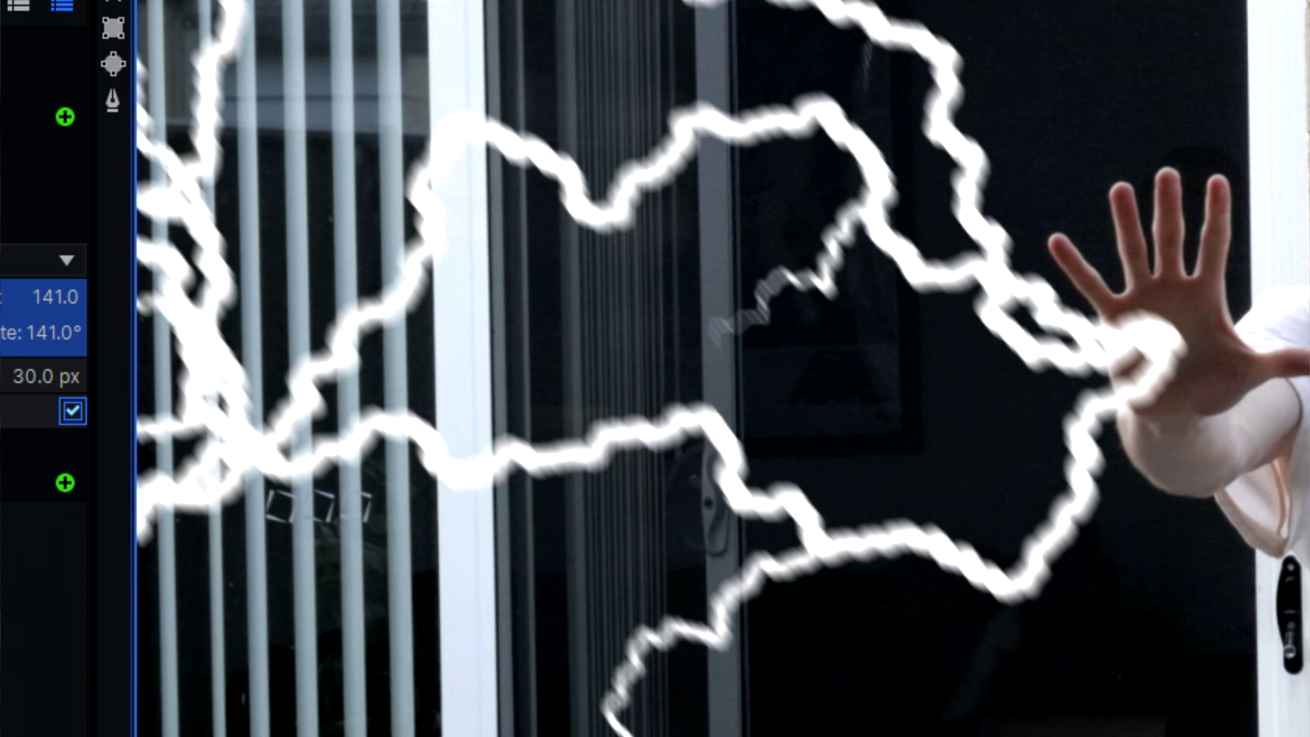
- Add Lightsword Ultra (Glow Only) with a lighter blue inner glow colour
click(558, 183)
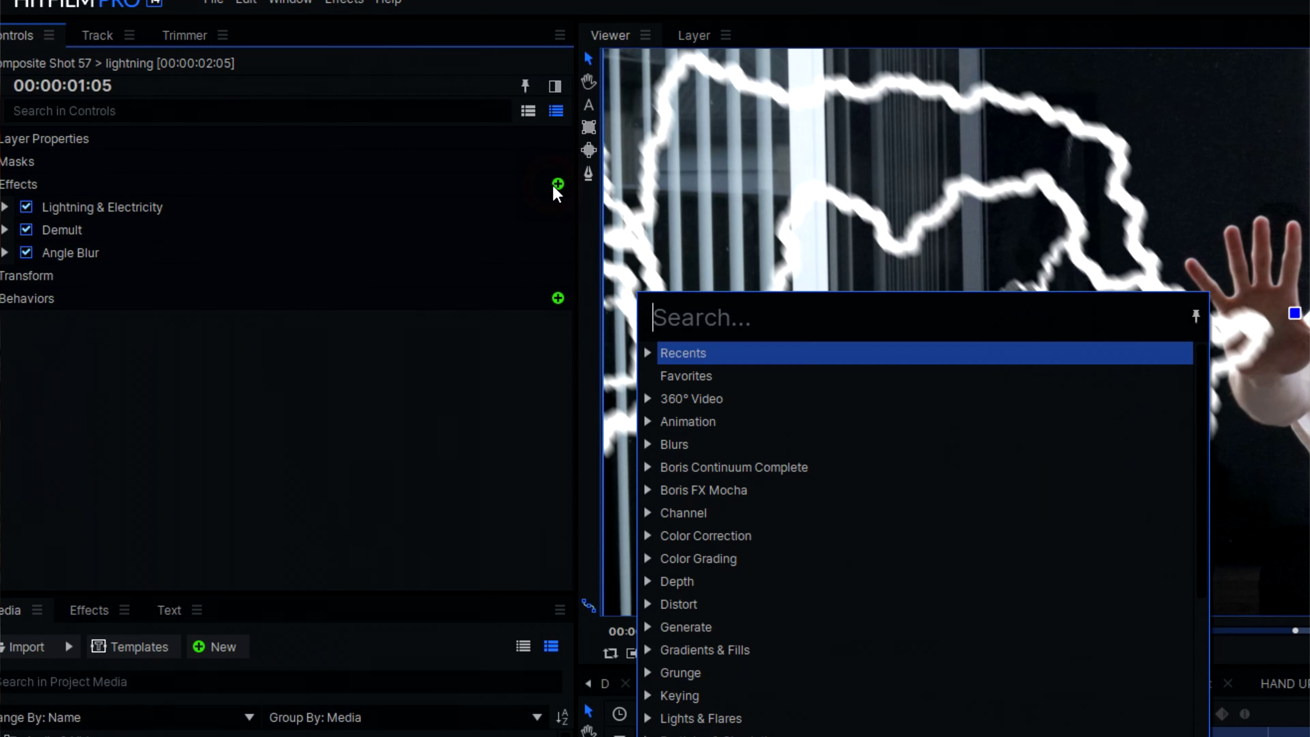
text(ultra)
key(Return)
click(7, 277)
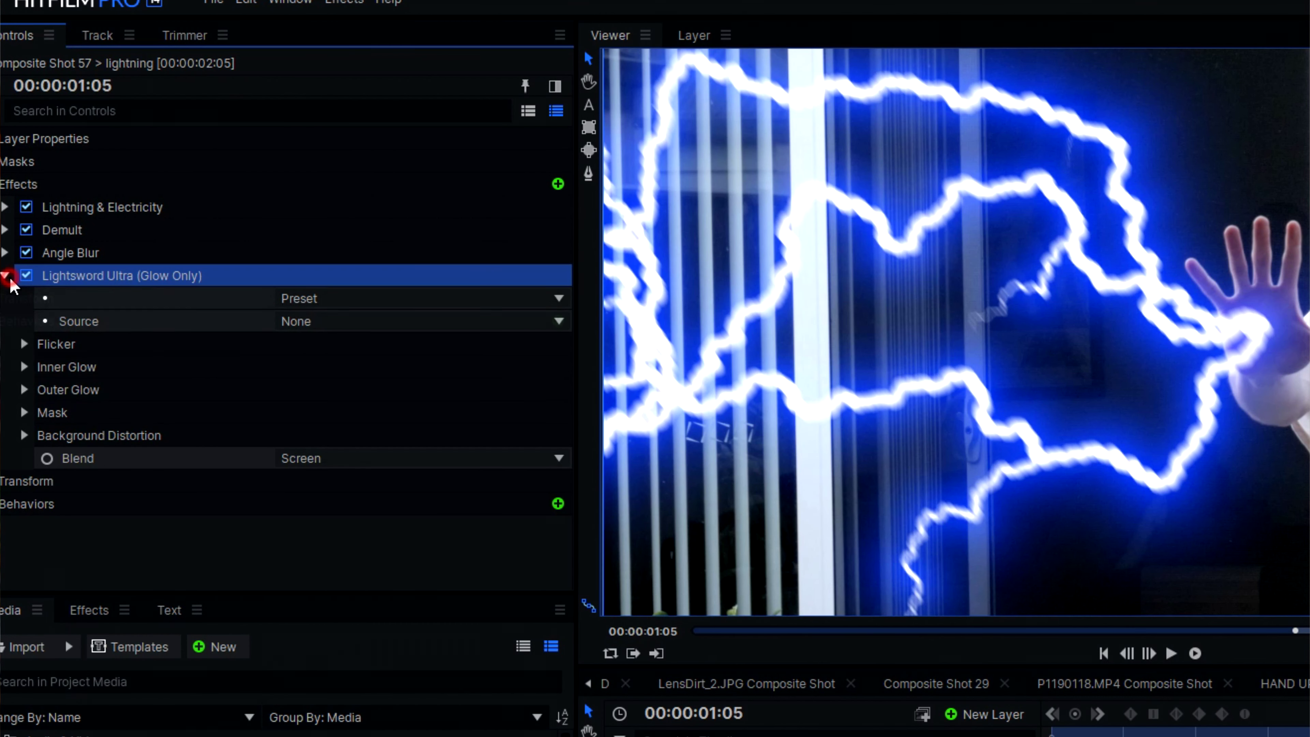
click(24, 366)
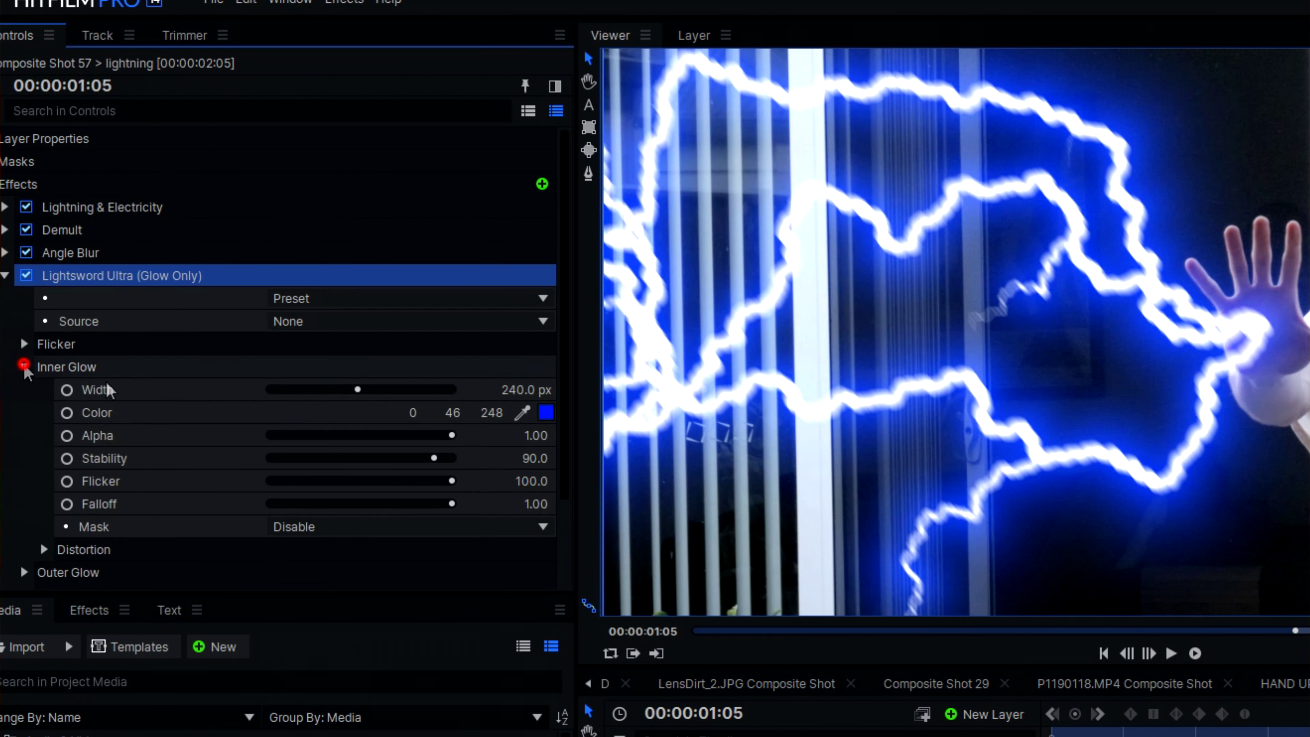
click(977, 410)
click(1086, 711)
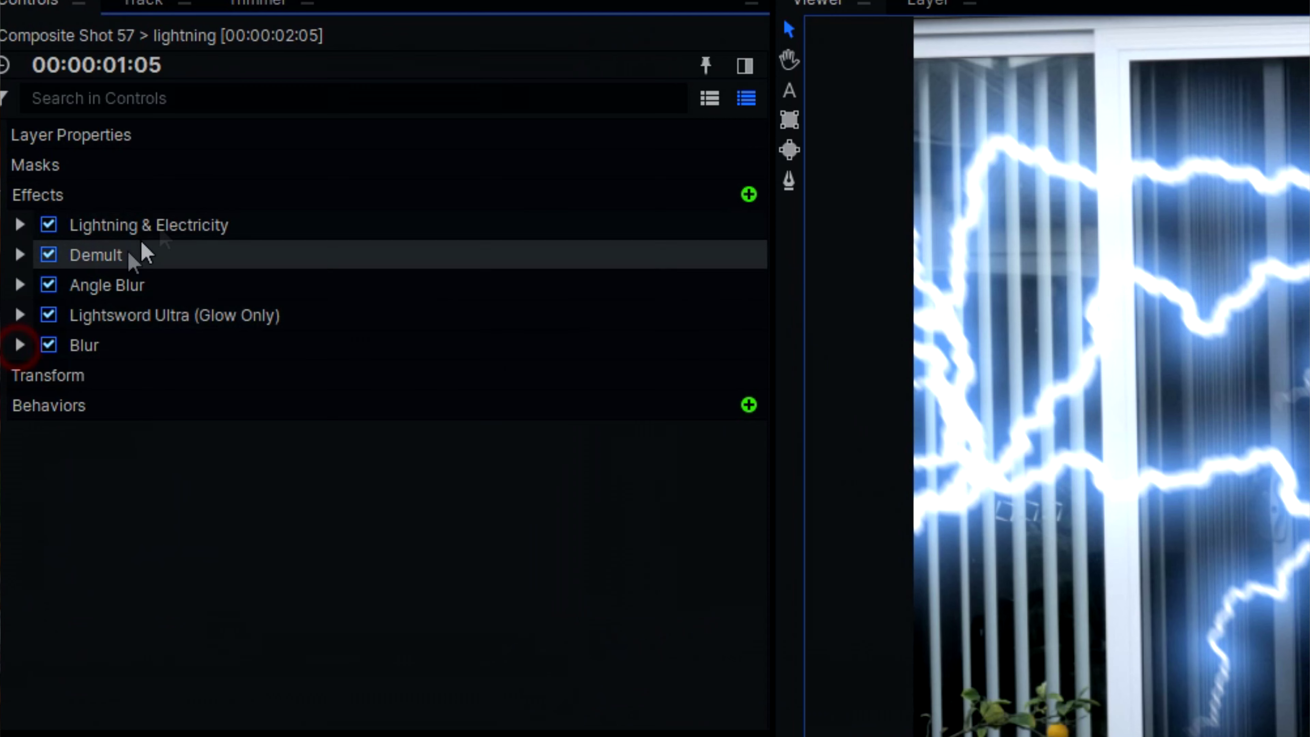
- Paste a second Lightning & Electricity starting from the left hand point, then add a Blur
right_click(165, 227)
click(228, 294)
click(21, 255)
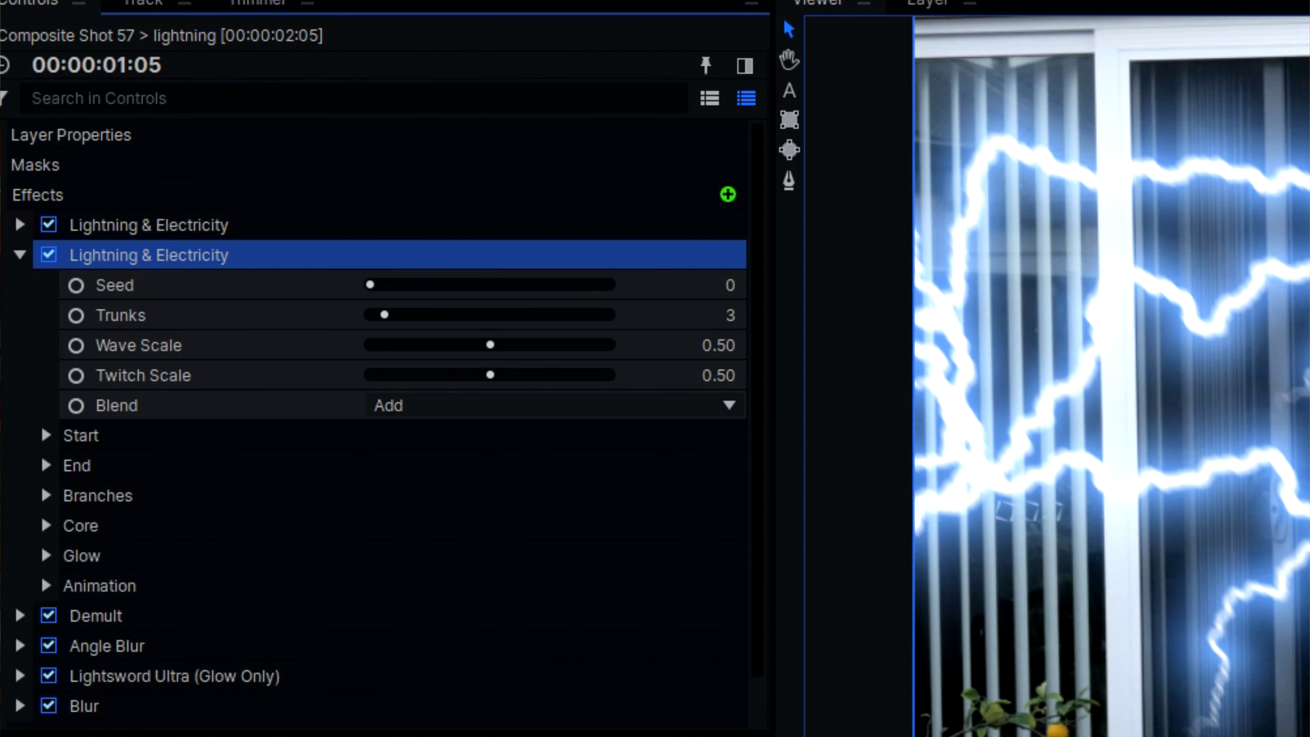
click(46, 435)
click(392, 496)
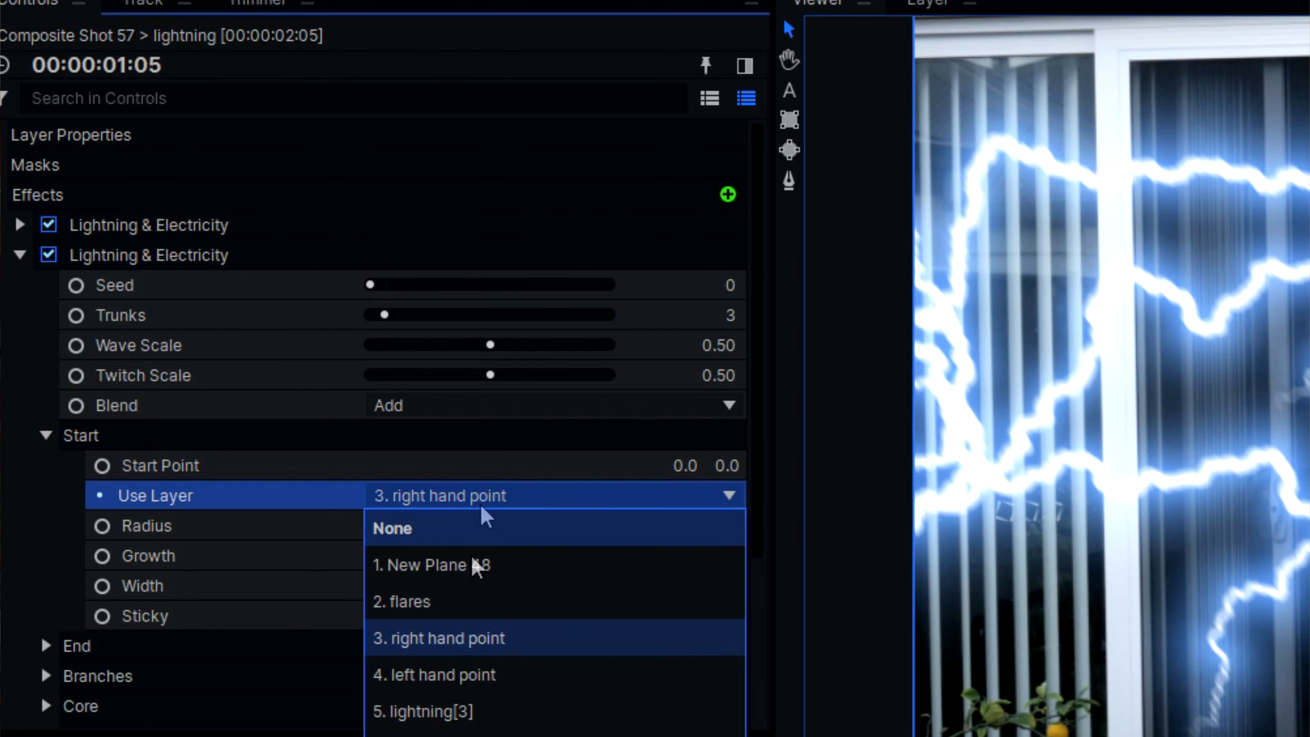
click(477, 671)
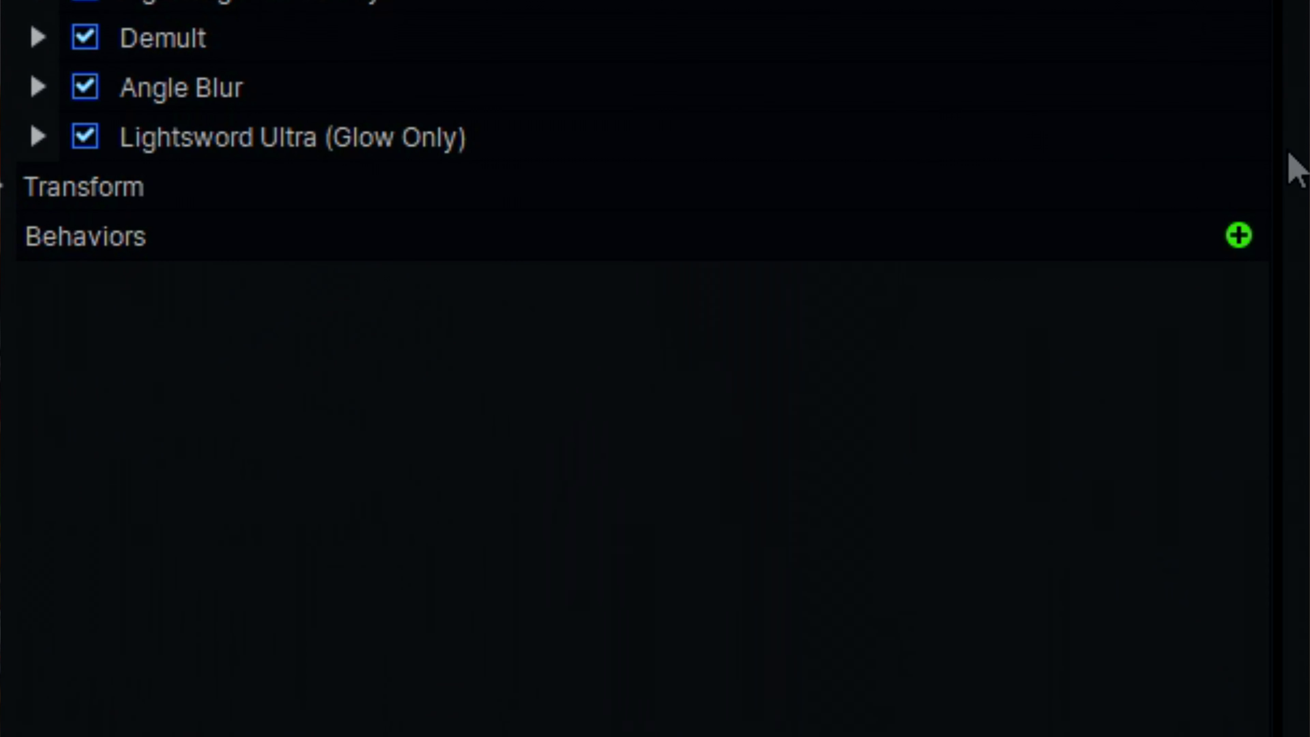
drag(1295, 168, 65, 243)
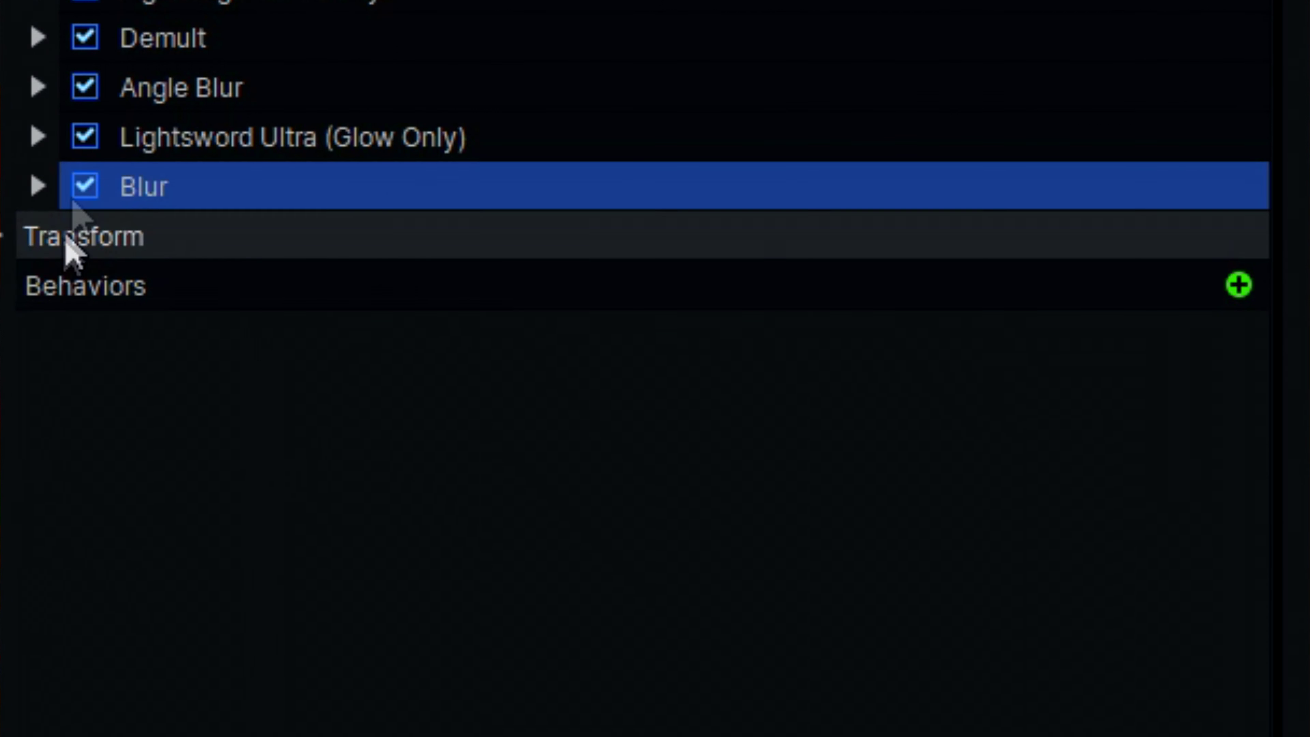
key(Return)
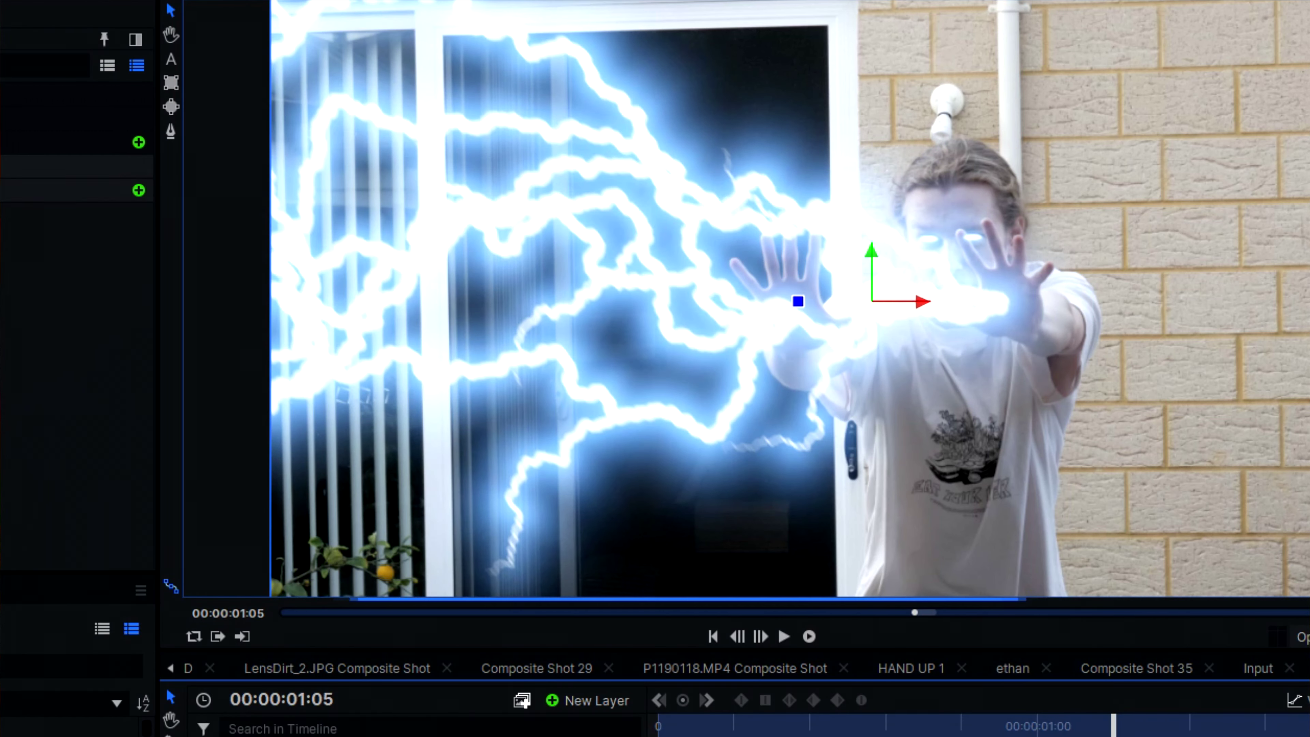
- Raise the lightning glow radius to about 245 px and fine-tune it
drag(124, 335, 217, 335)
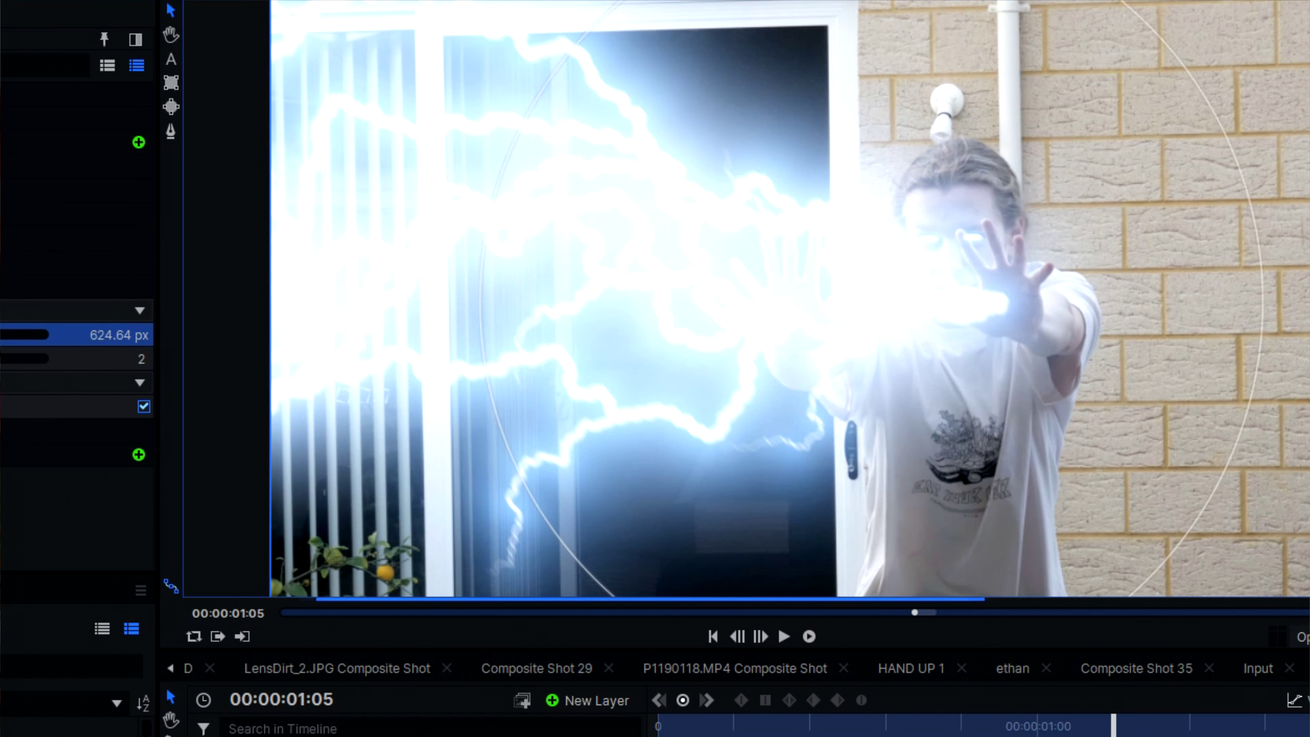
drag(123, 335, 11, 344)
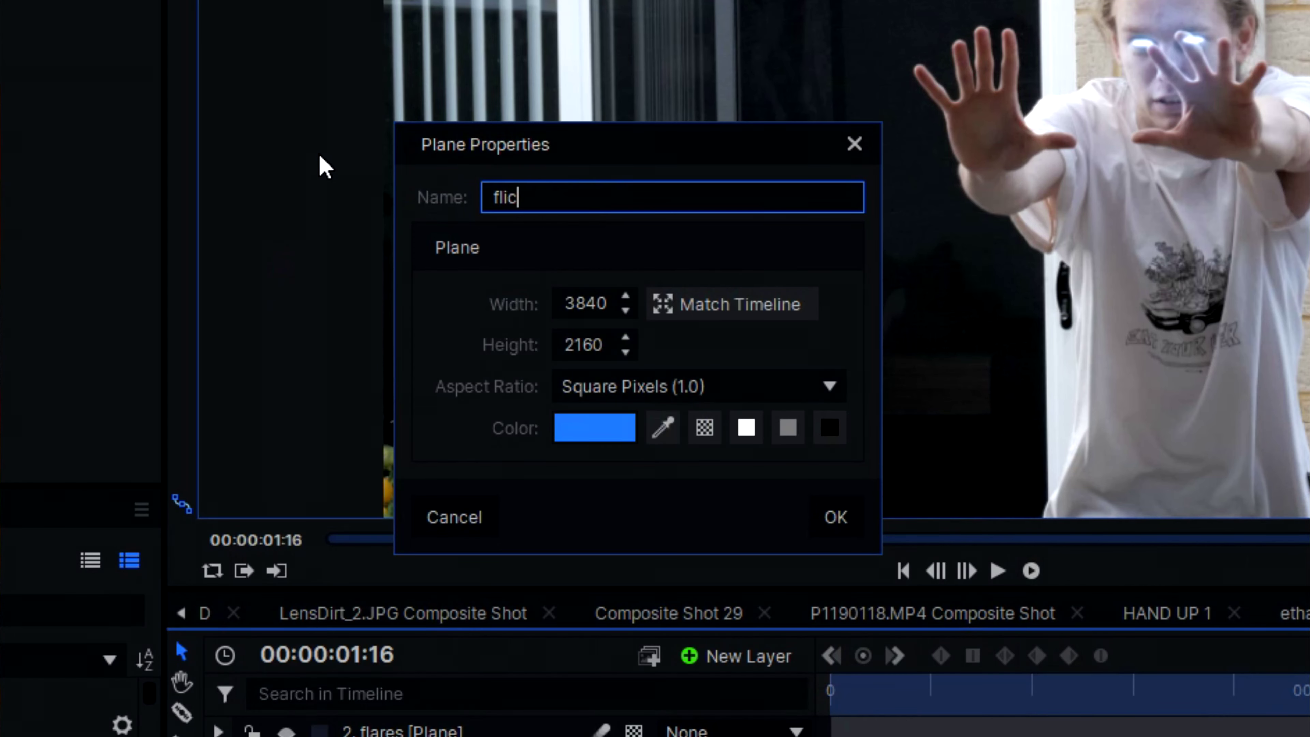
- Name the plane 'flicker', blend it with Add, apply Flicker, and set opacity to about 21%
text(ker)
key(Return)
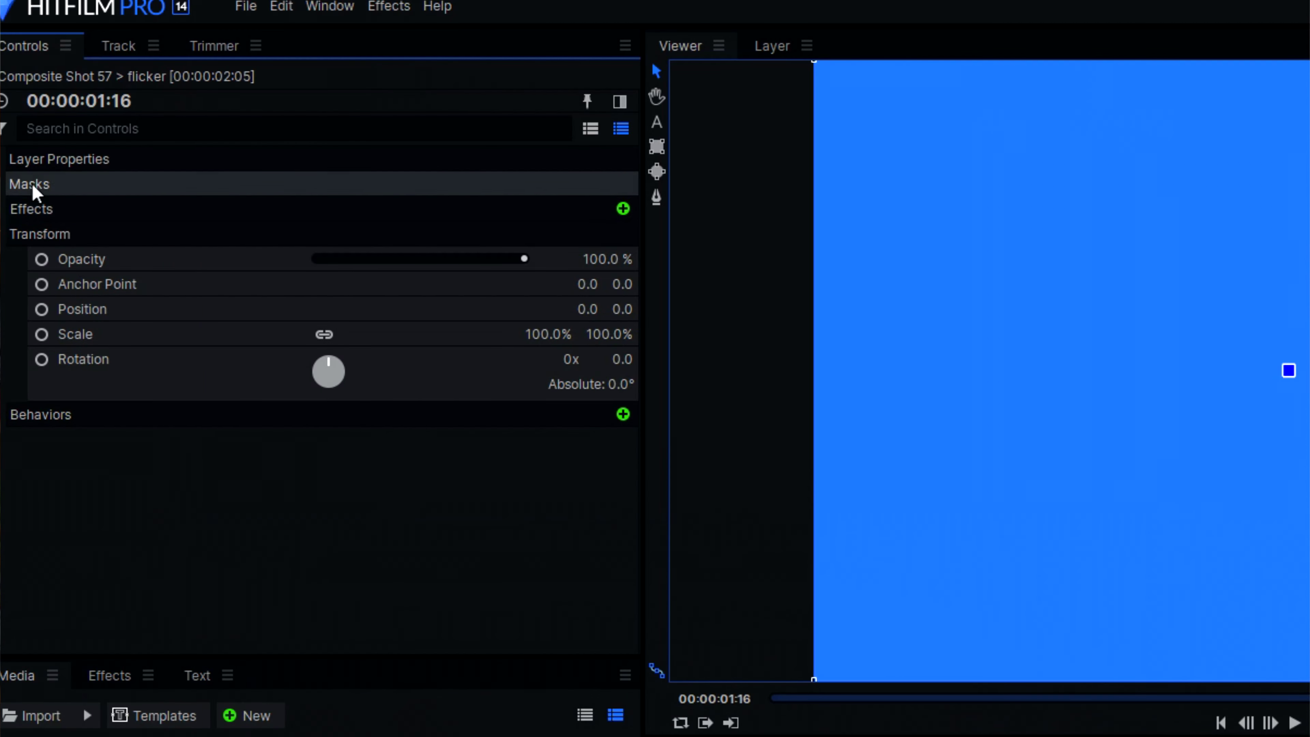
click(6, 160)
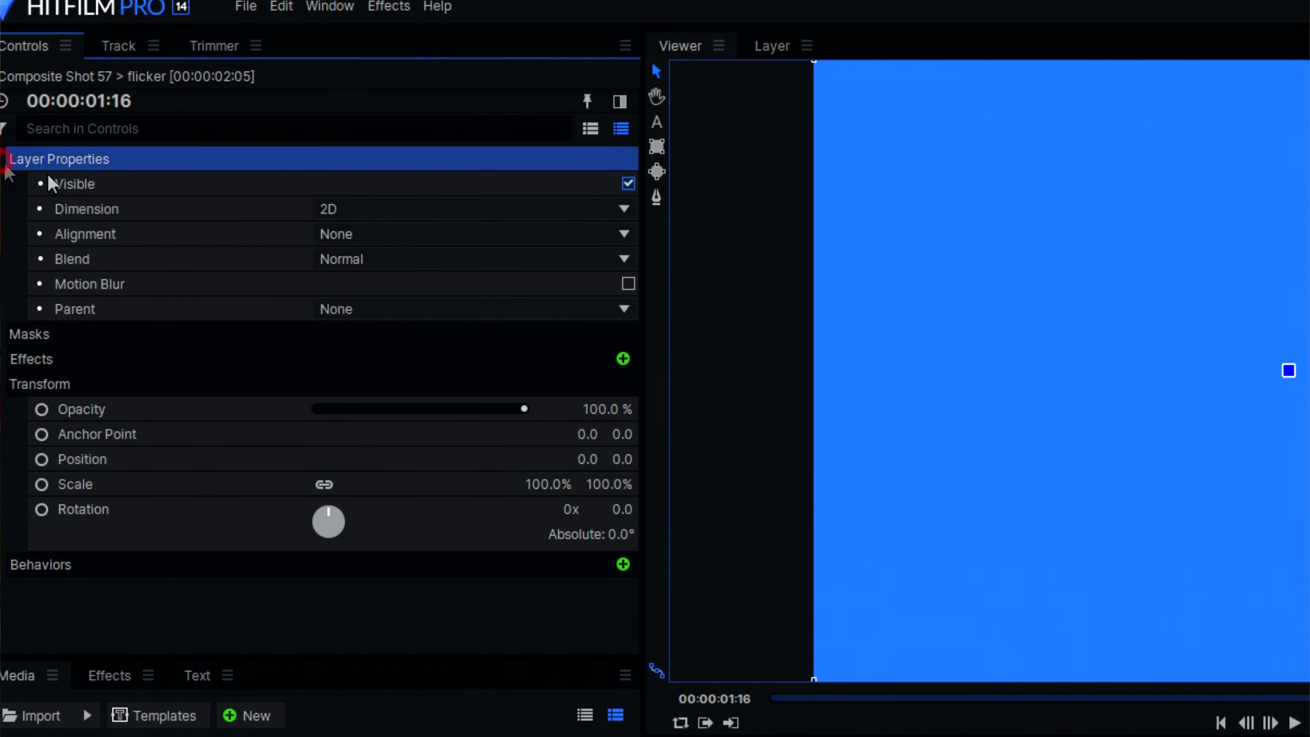
click(389, 318)
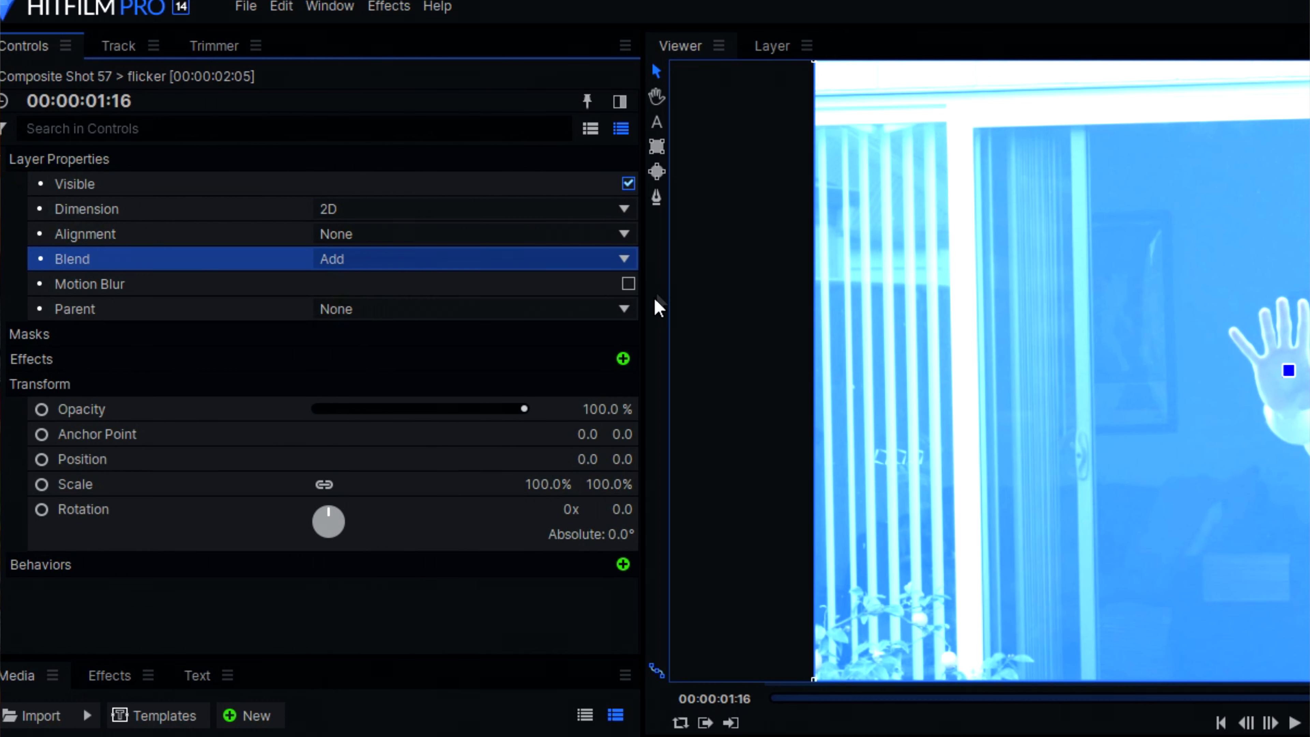
click(623, 359)
text(flicker)
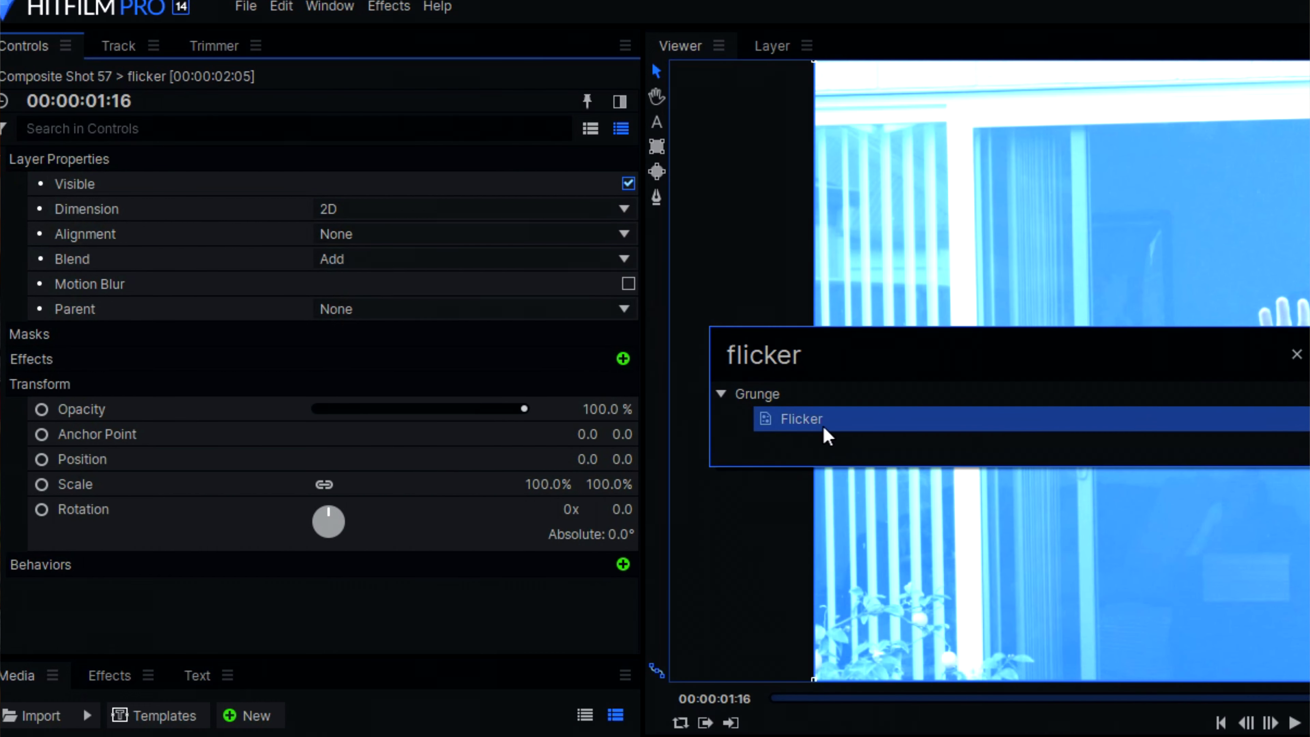
double_click(823, 426)
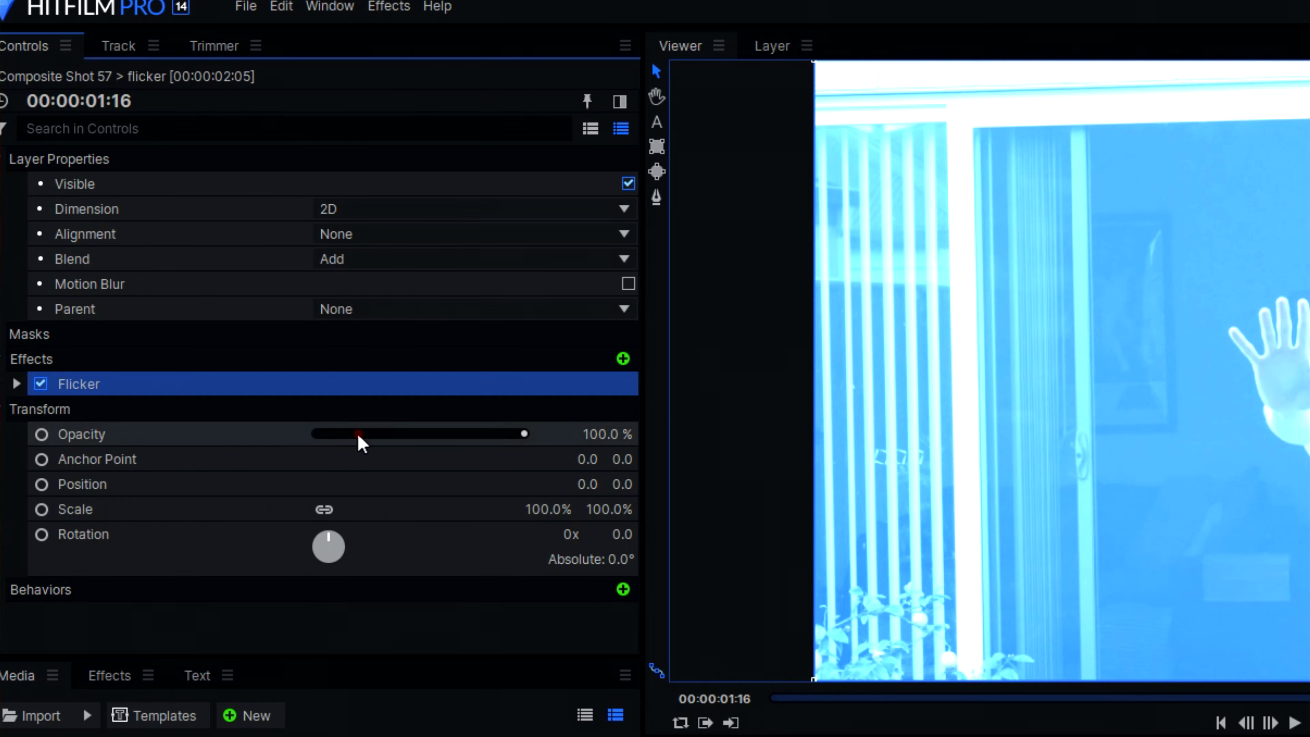
click(360, 435)
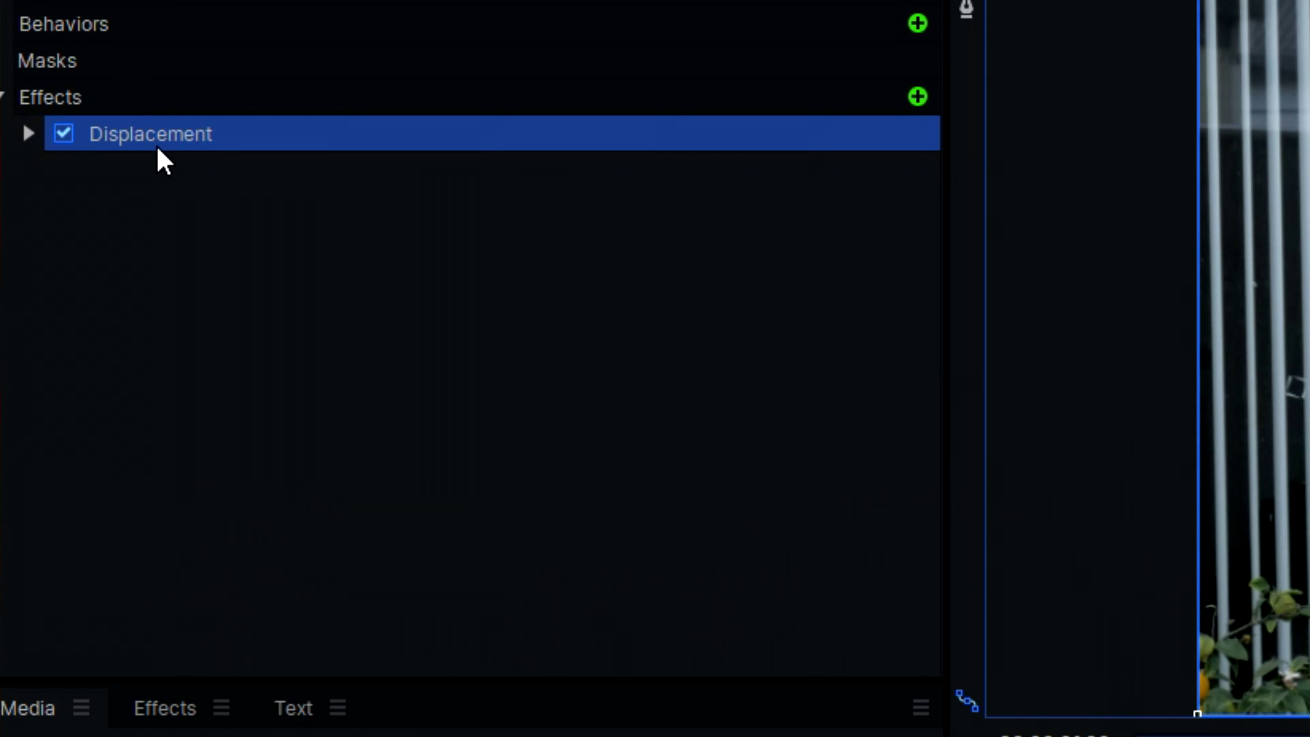
- Duplicate the Displacement effect and set the copy's Source Layer to the lightning layer
key(ctrl+d)
double_click(234, 178)
click(520, 211)
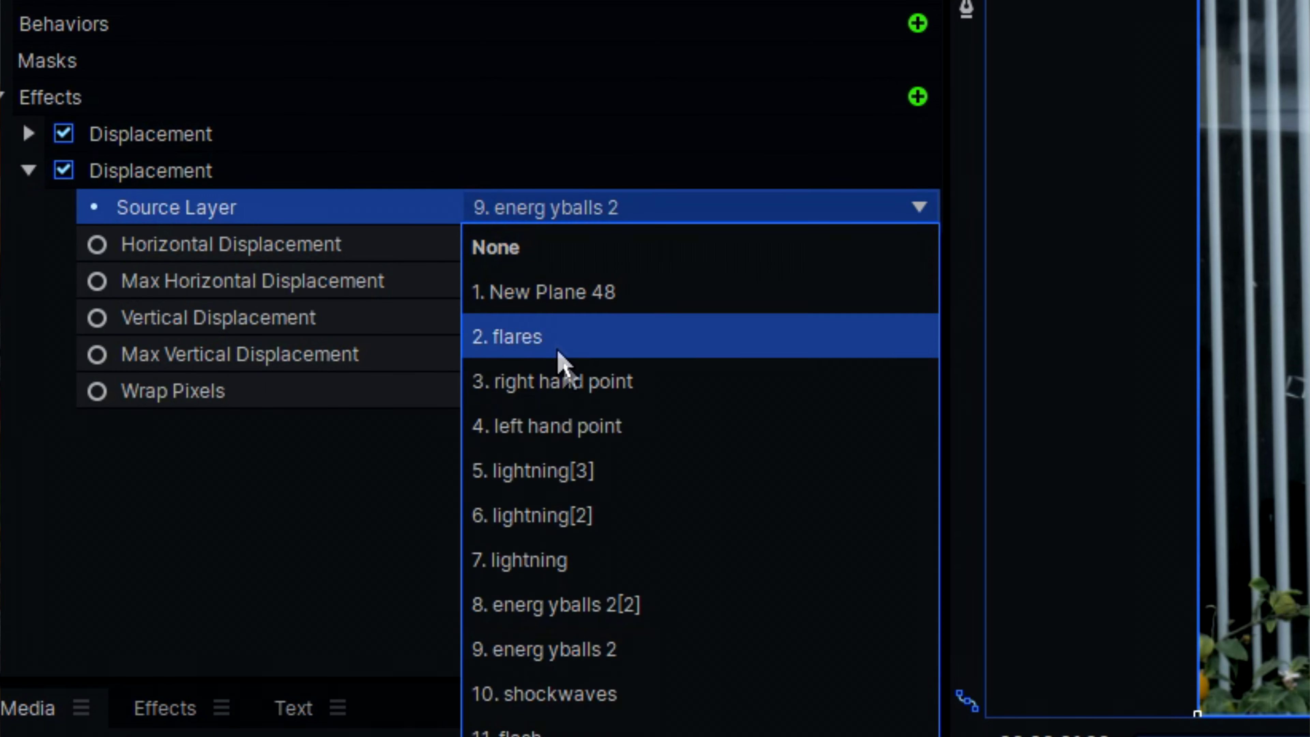
click(614, 560)
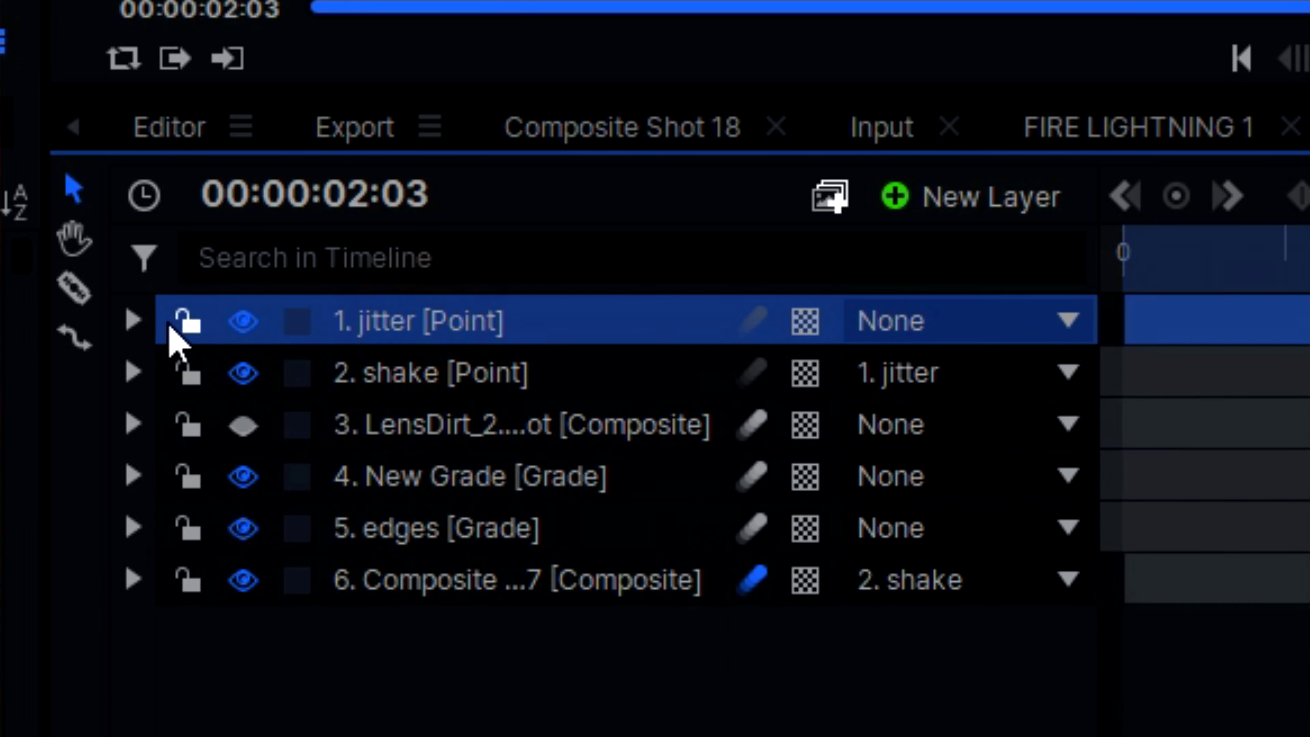
- Expand the jitter layer's properties to reveal its Transform values
click(133, 320)
click(178, 372)
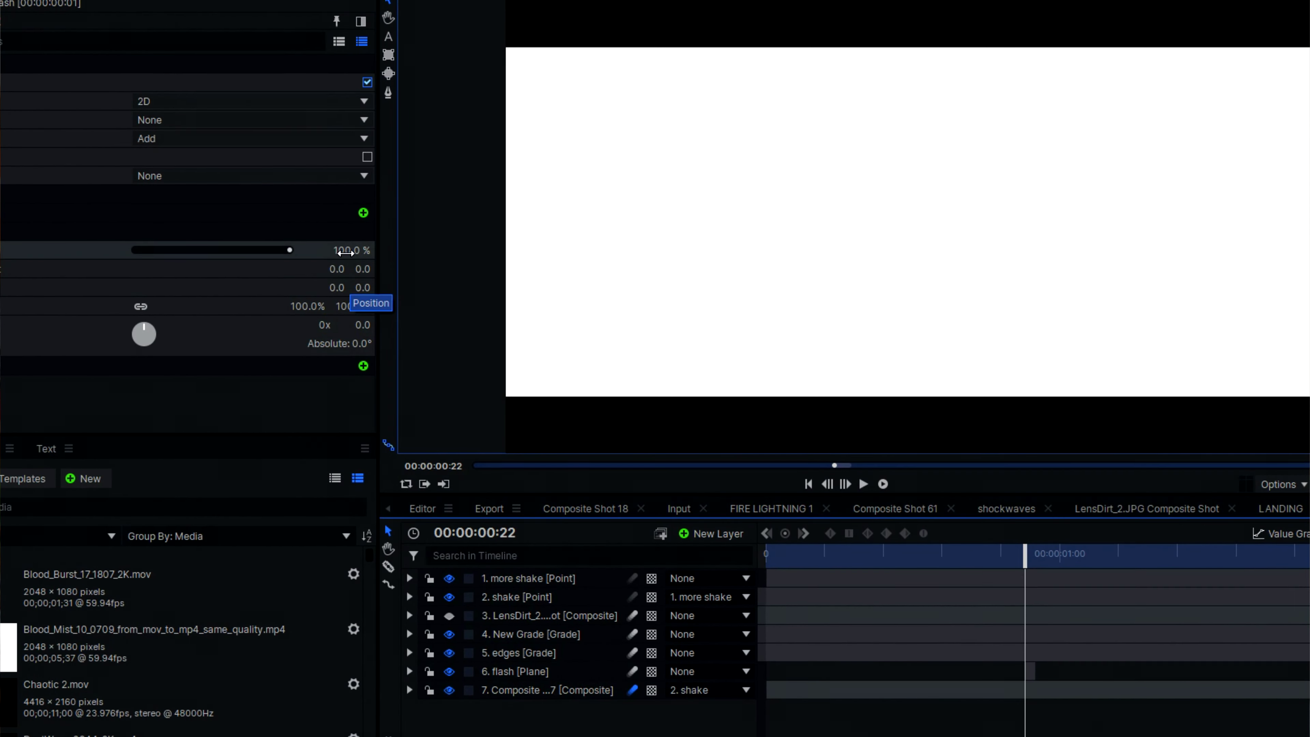
- Set the flash plane's opacity to 61% and move the playhead a couple of frames later
text(6)
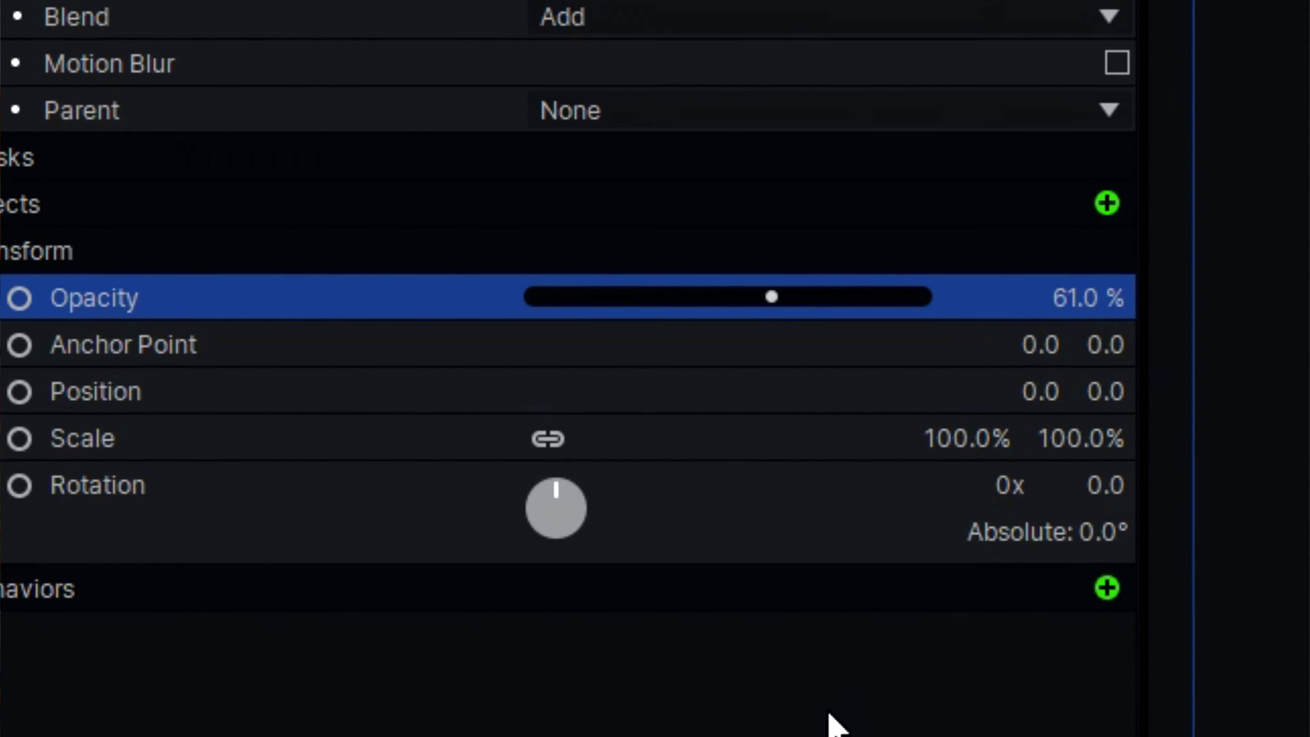
drag(913, 673, 1012, 701)
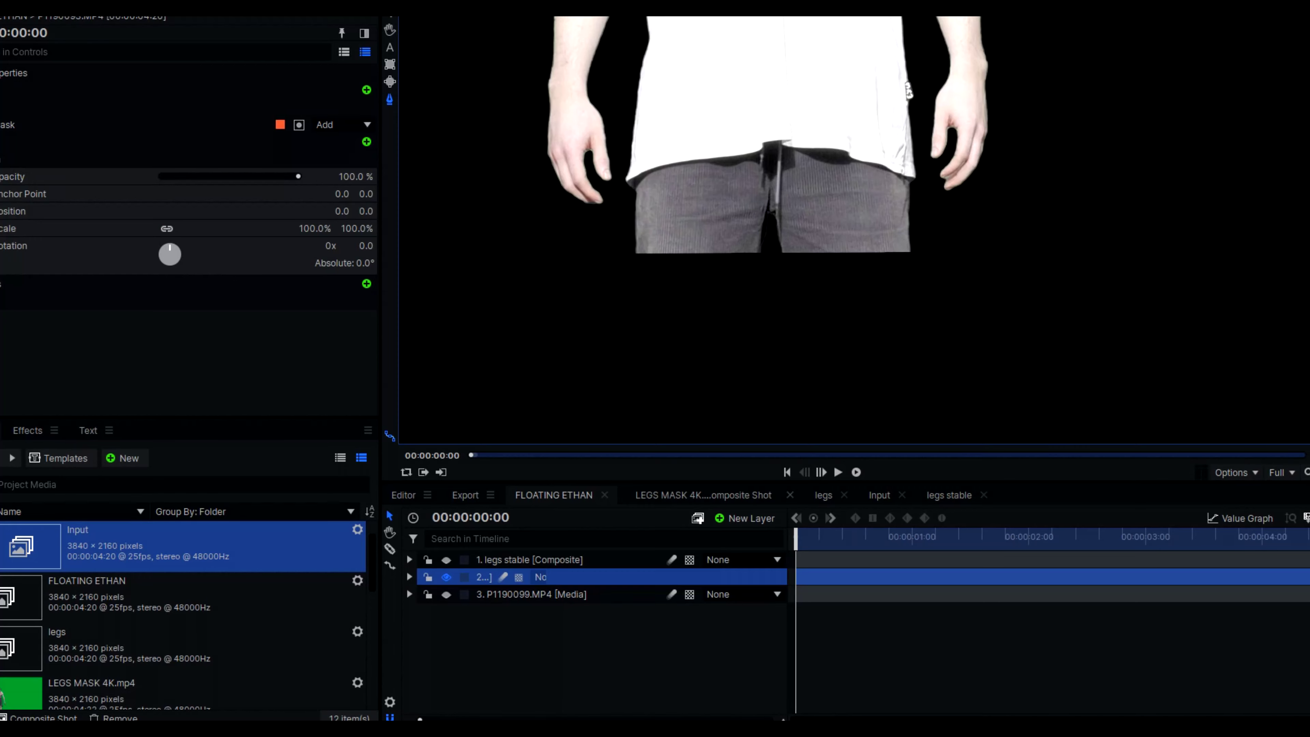
- Draw a second mask with pen points along the waistband and T-shirt hem
scroll(851, 227, up, 4)
click(1008, 110)
click(1140, 93)
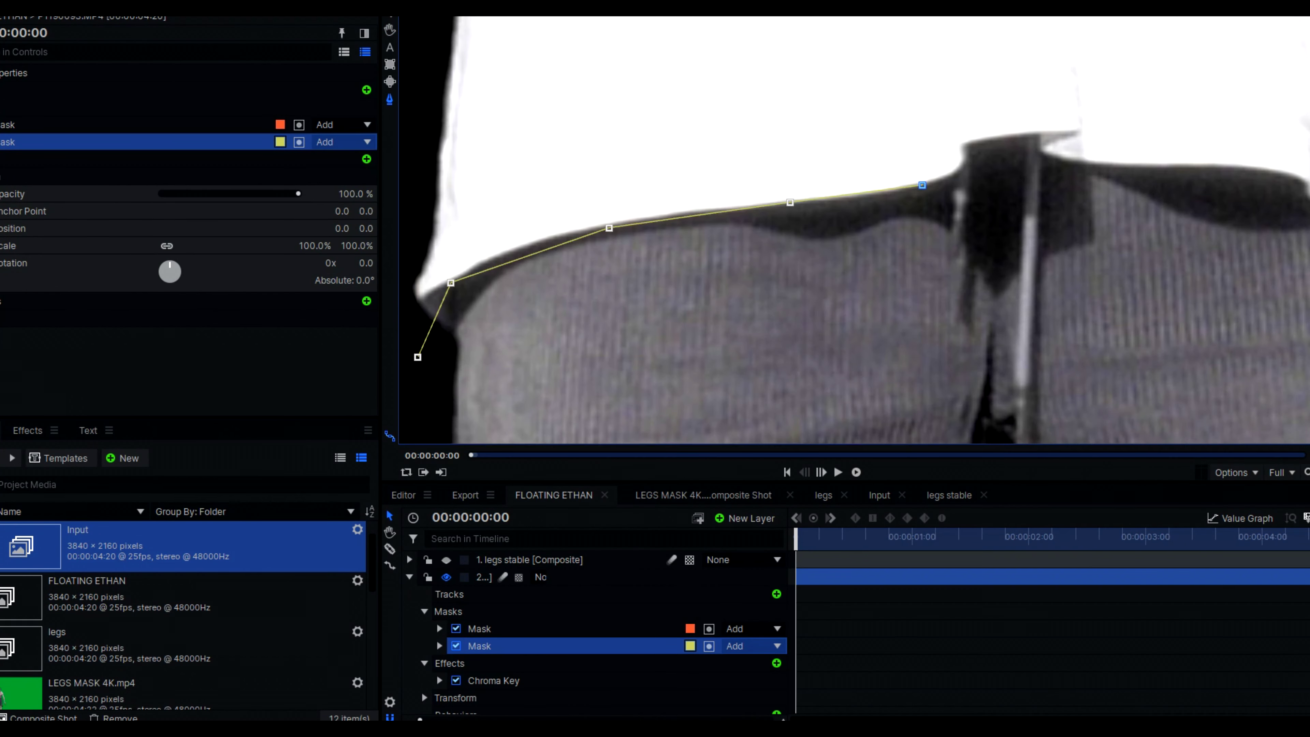
click(664, 202)
click(687, 208)
click(768, 224)
click(817, 220)
click(889, 224)
click(922, 233)
click(934, 242)
click(944, 262)
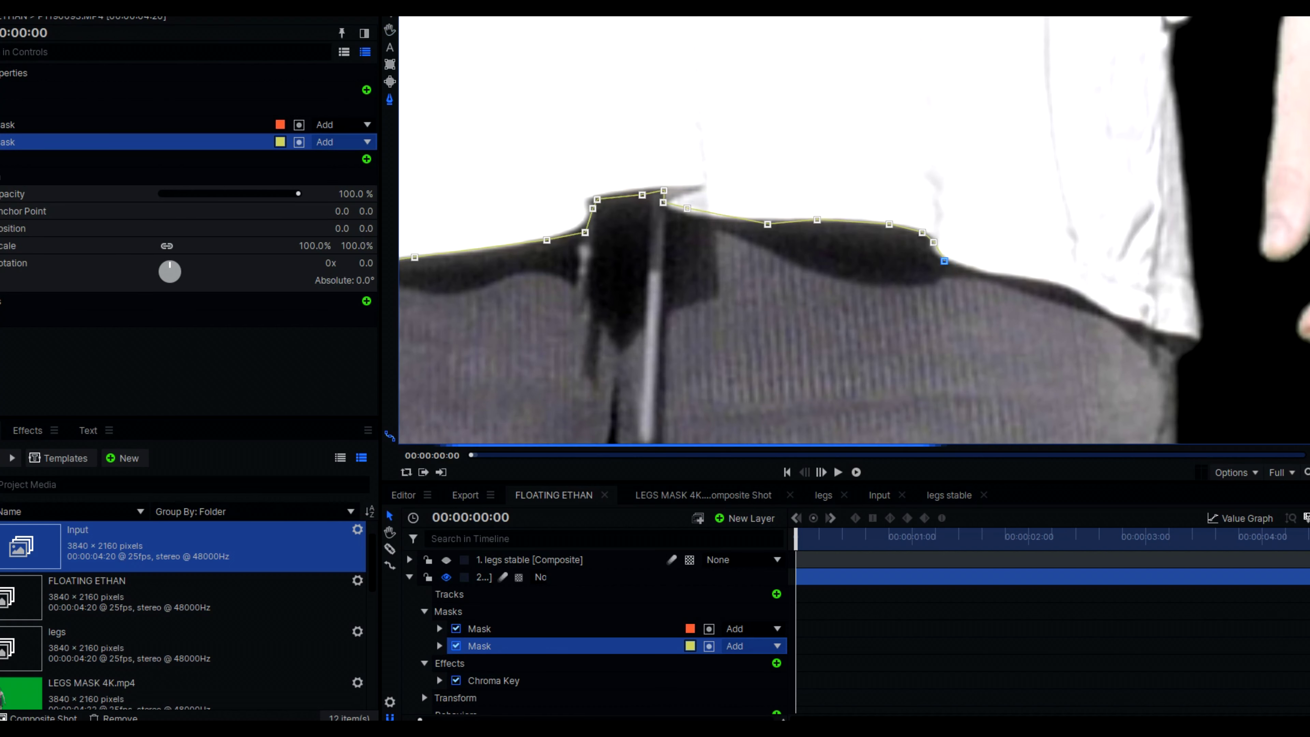
- Close the mask below the upper shorts, set it to Subtract, and maximize the Viewer
scroll(851, 227, down, 4)
click(892, 381)
click(1175, 386)
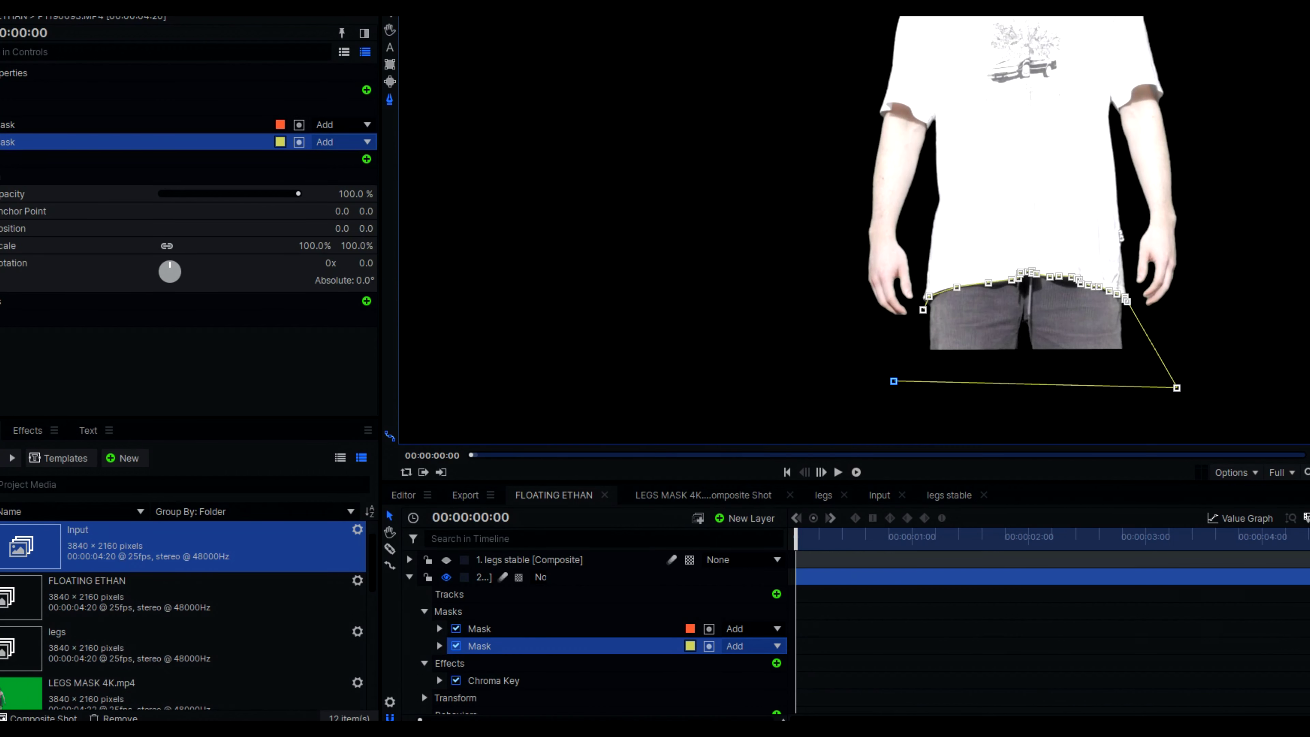
scroll(851, 227, up, 2)
click(367, 142)
click(424, 201)
scroll(851, 227, up, 3)
key(grave)
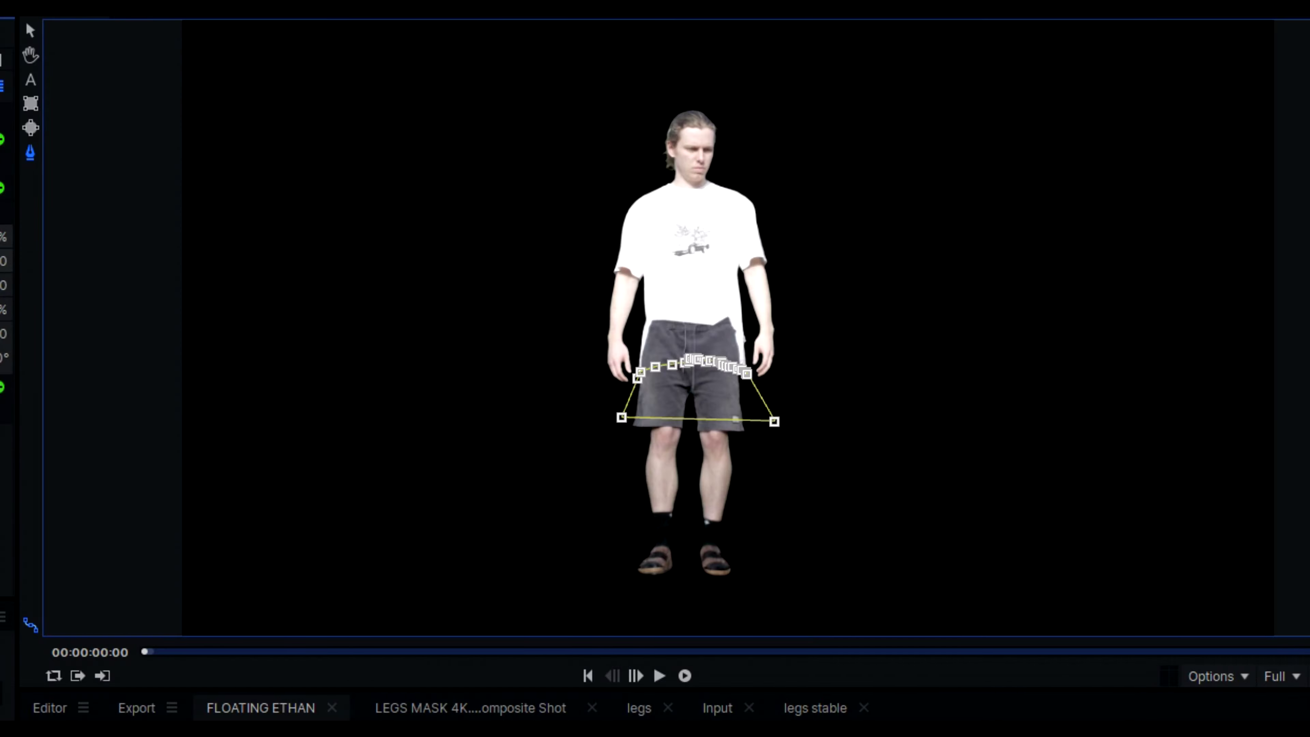